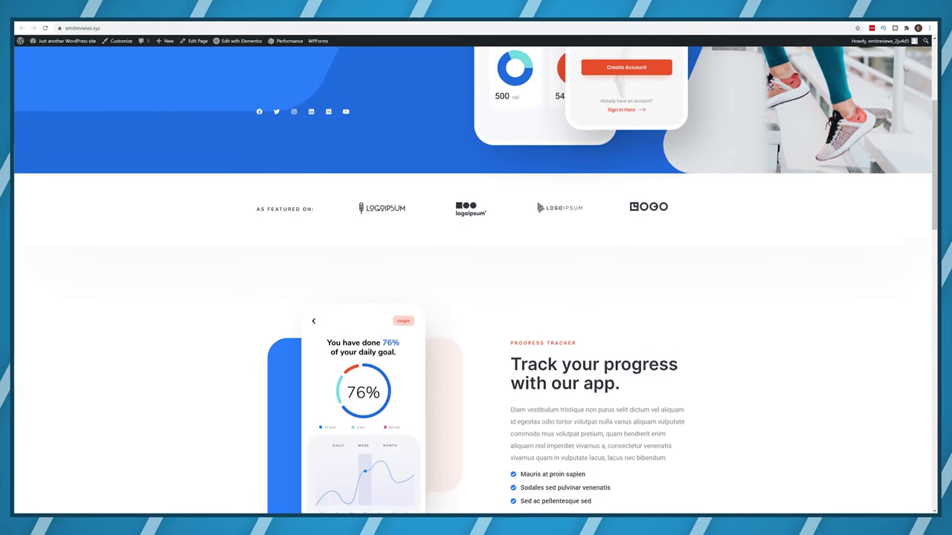
{"action": "scroll", "coordinate": [476, 275], "scroll_direction": "down", "scroll_amount": 3}
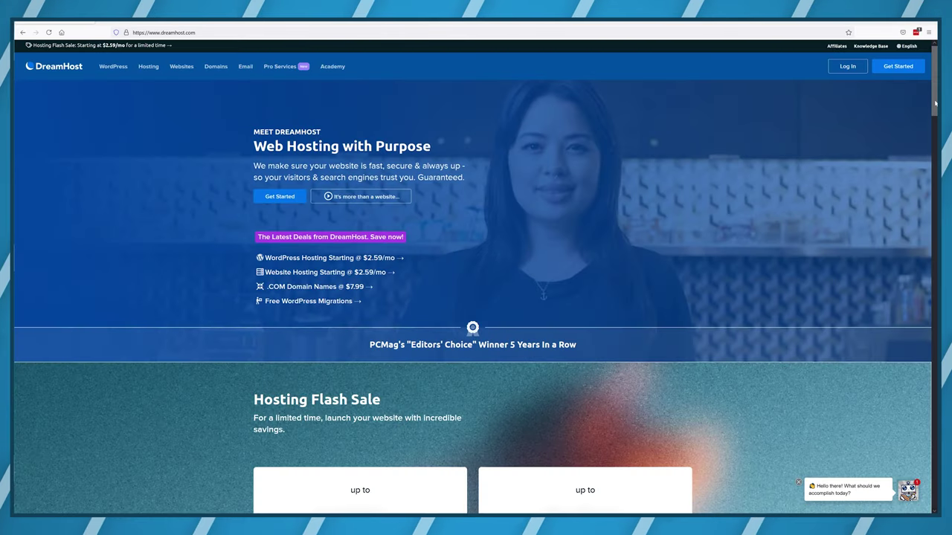
Scroll the DreamHost deals page to compare Shared Starter ($2.59/mo) and Shared Unlimited ($3.95/mo).
{"action": "left_click_drag", "start_coordinate": [935, 104], "coordinate": [936, 142]}
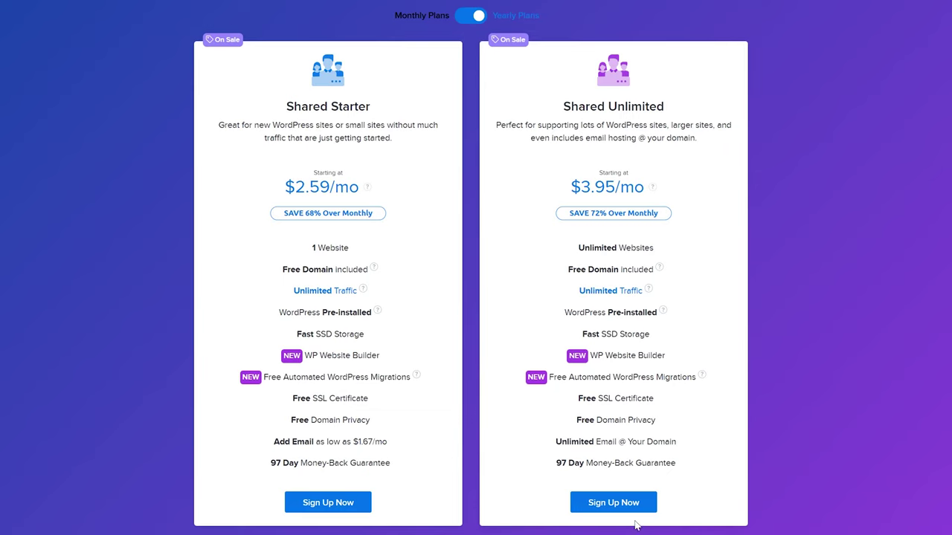
Choose Shared Unlimited on yearly billing and add emitdreamhost.com as a free domain.
{"action": "left_click", "coordinate": [626, 507]}
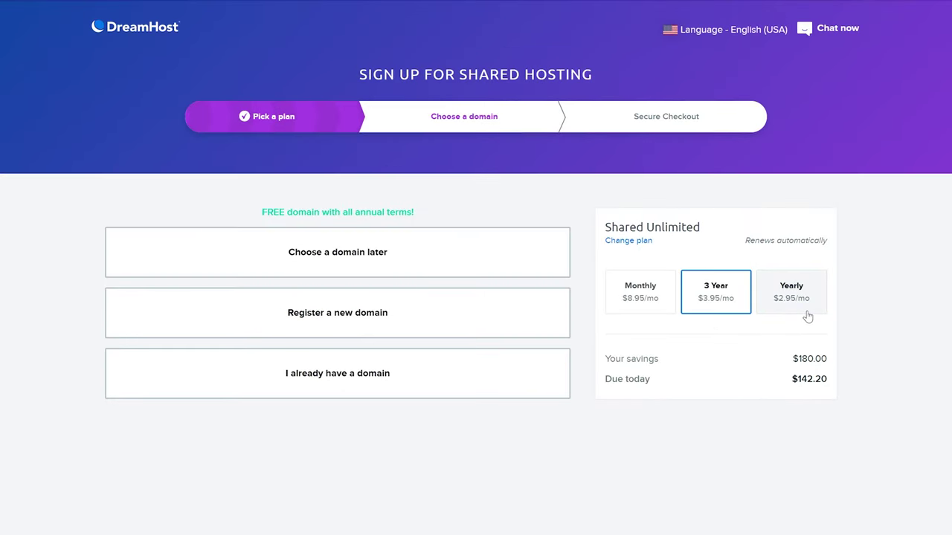
{"action": "left_click", "coordinate": [807, 313]}
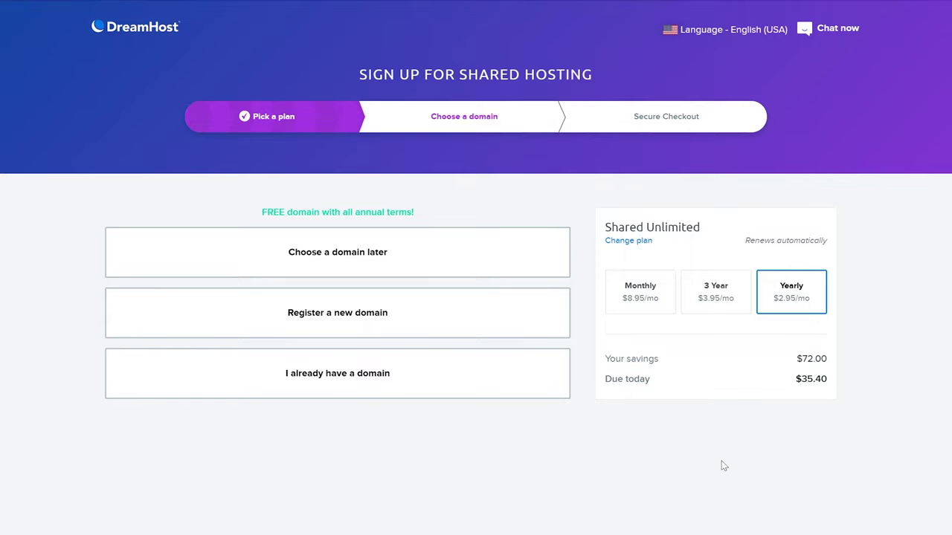
{"action": "left_click", "coordinate": [399, 332]}
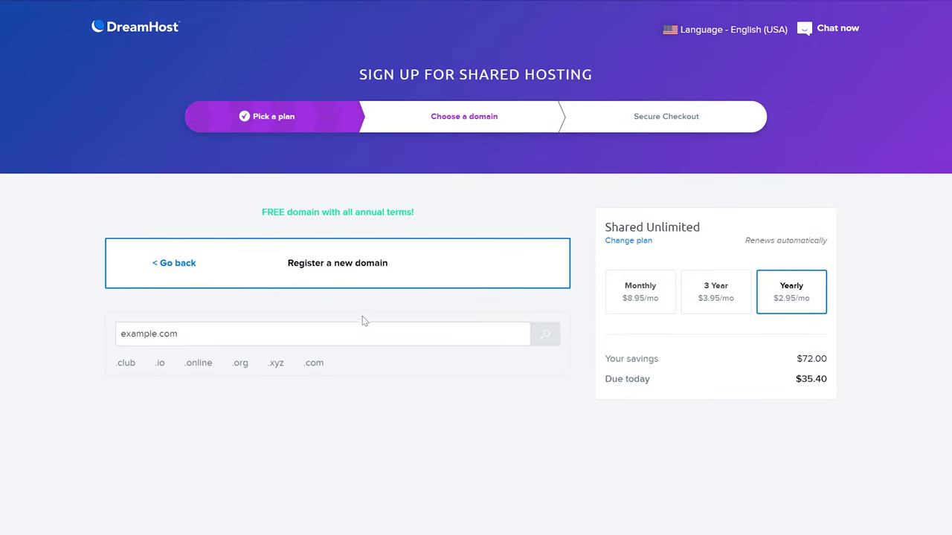
{"action": "left_click", "coordinate": [122, 332]}
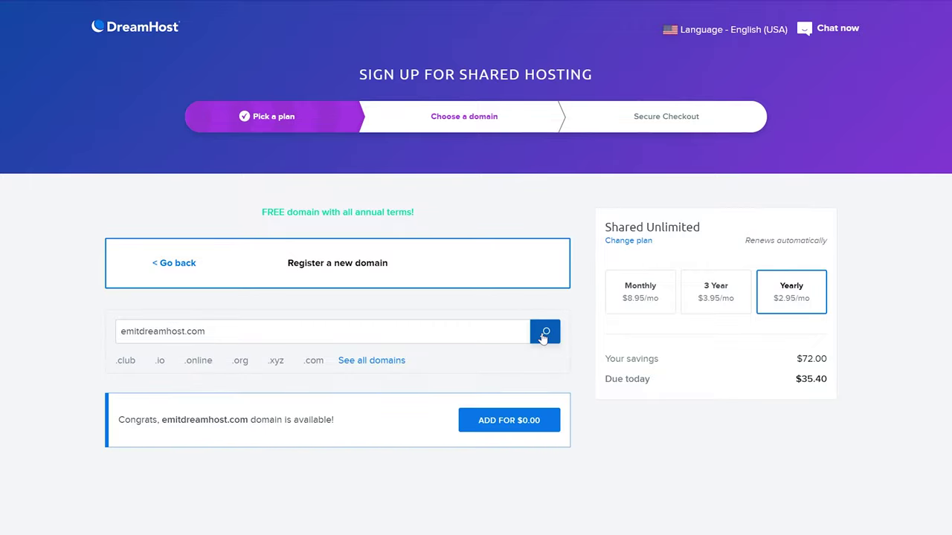
{"action": "left_click", "coordinate": [521, 422]}
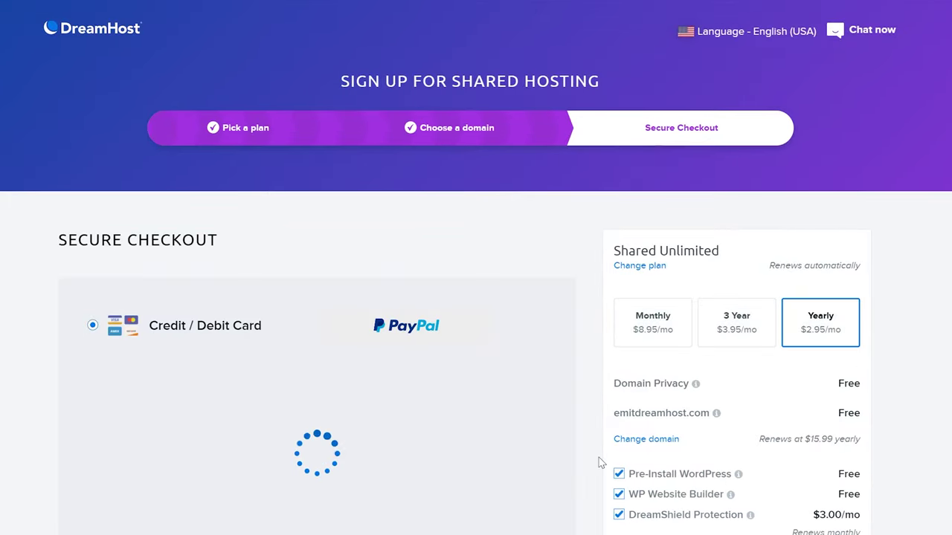
Uncheck DreamShield Protection and Pre-Install WordPress in the order, then scroll to Submit Order.
{"action": "scroll", "coordinate": [585, 407], "scroll_direction": "down", "scroll_amount": 2}
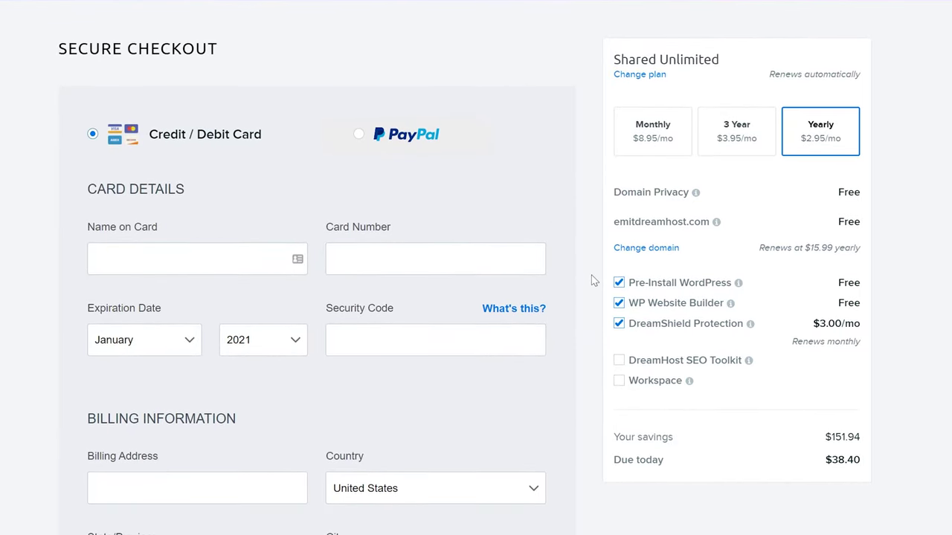
{"action": "left_click", "coordinate": [619, 325]}
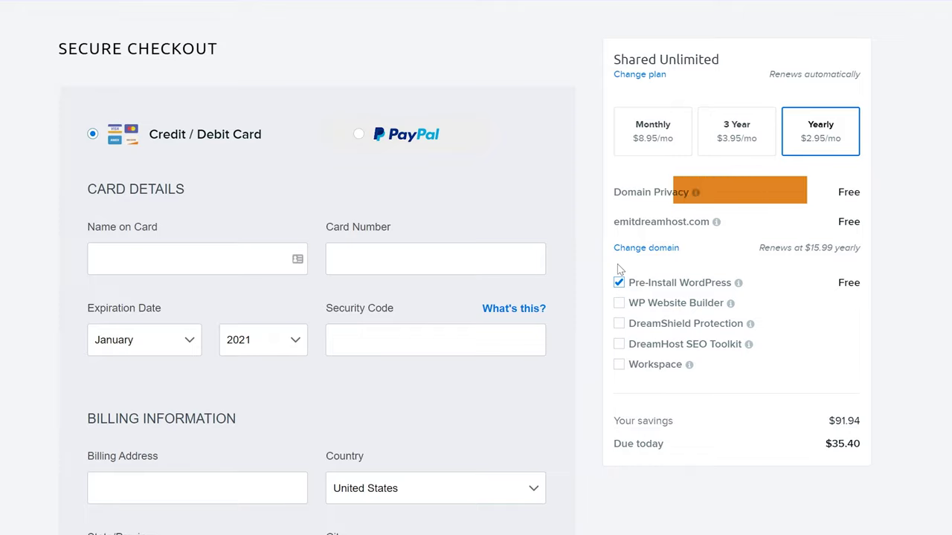
{"action": "left_click", "coordinate": [620, 284]}
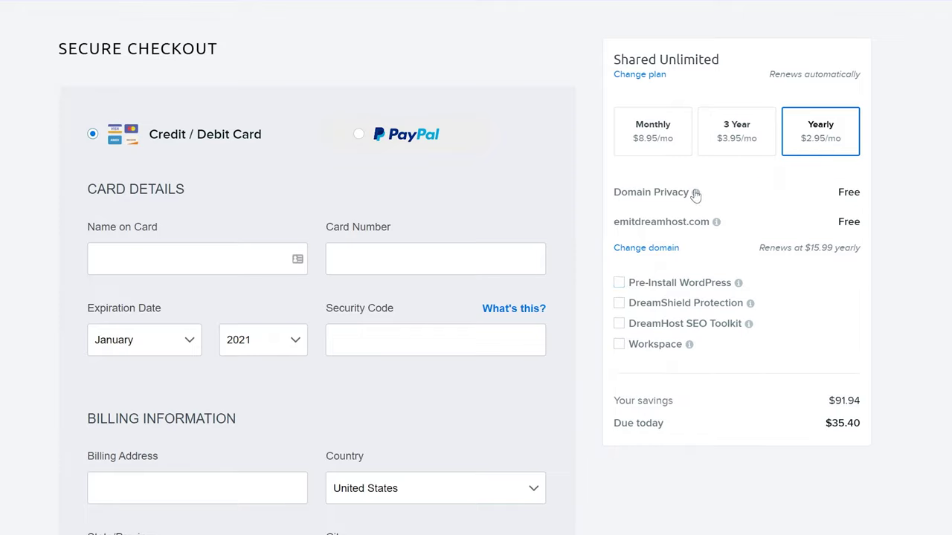
{"action": "mouse_move", "coordinate": [696, 195]}
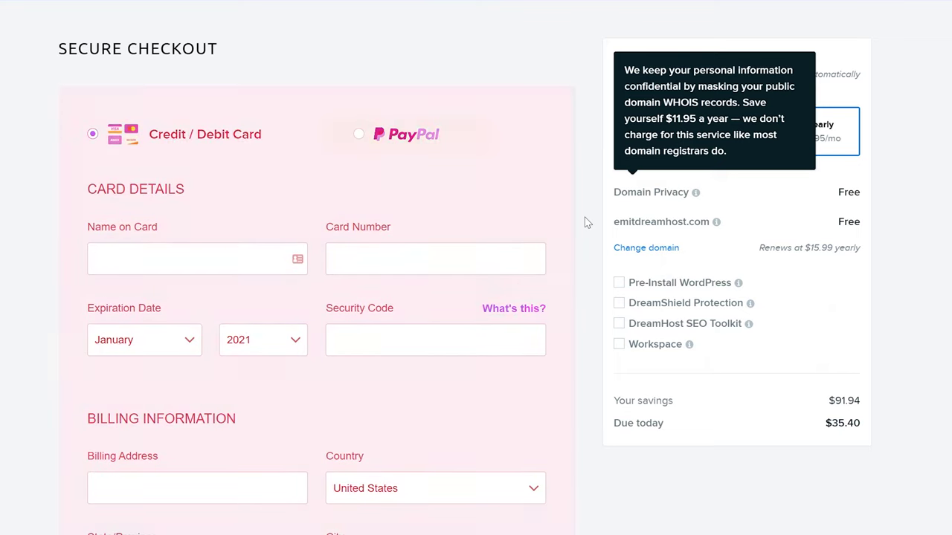
{"action": "scroll", "coordinate": [585, 222], "scroll_direction": "down", "scroll_amount": 10}
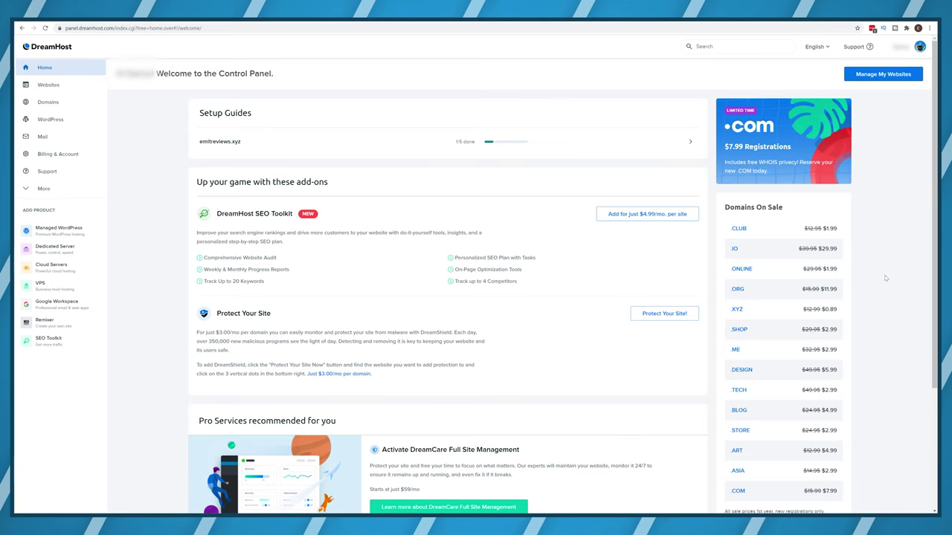
{"action": "left_click", "coordinate": [50, 119]}
{"action": "left_click", "coordinate": [58, 135]}
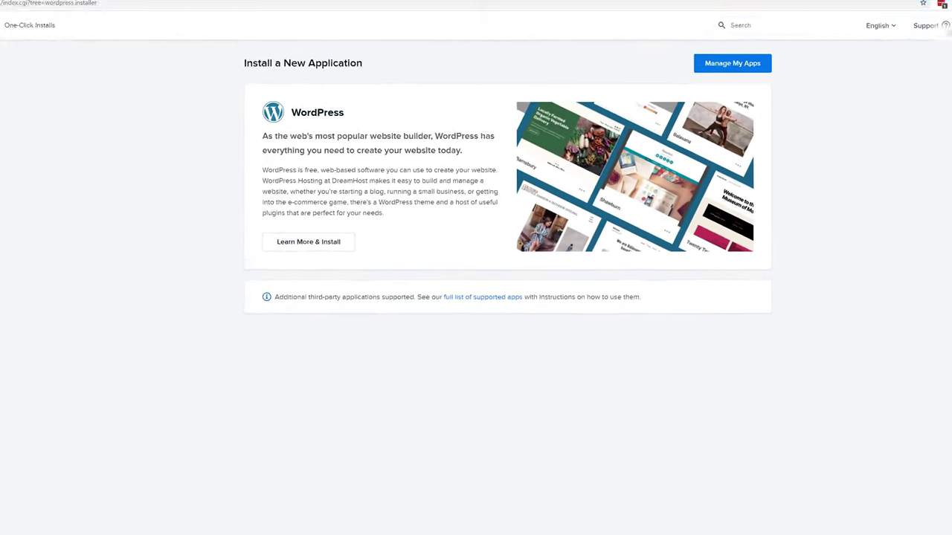
{"action": "left_click", "coordinate": [182, 287]}
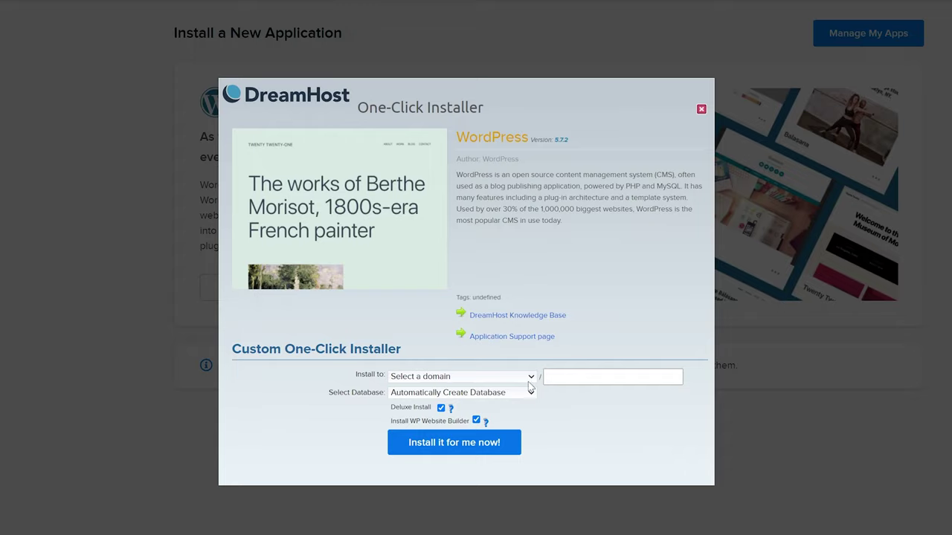
{"action": "left_click", "coordinate": [531, 377]}
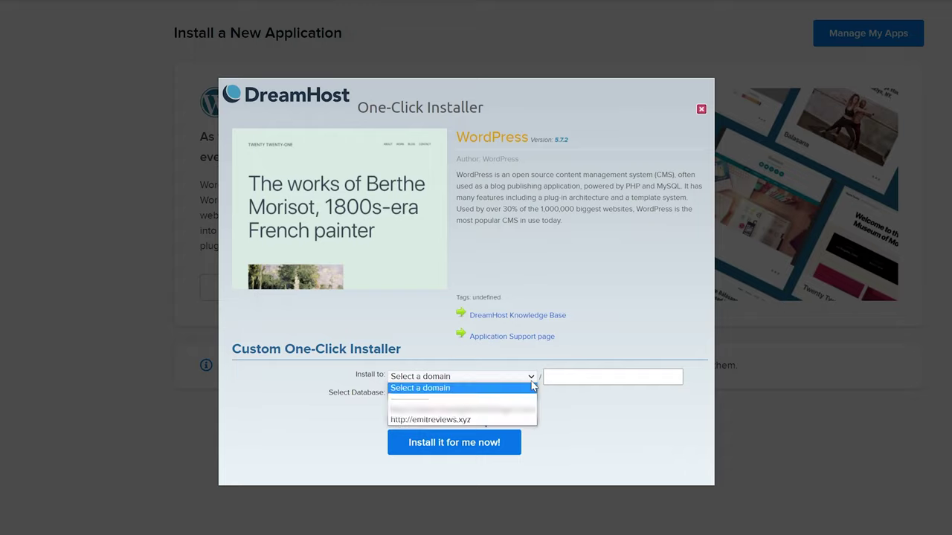
{"action": "left_click", "coordinate": [476, 419]}
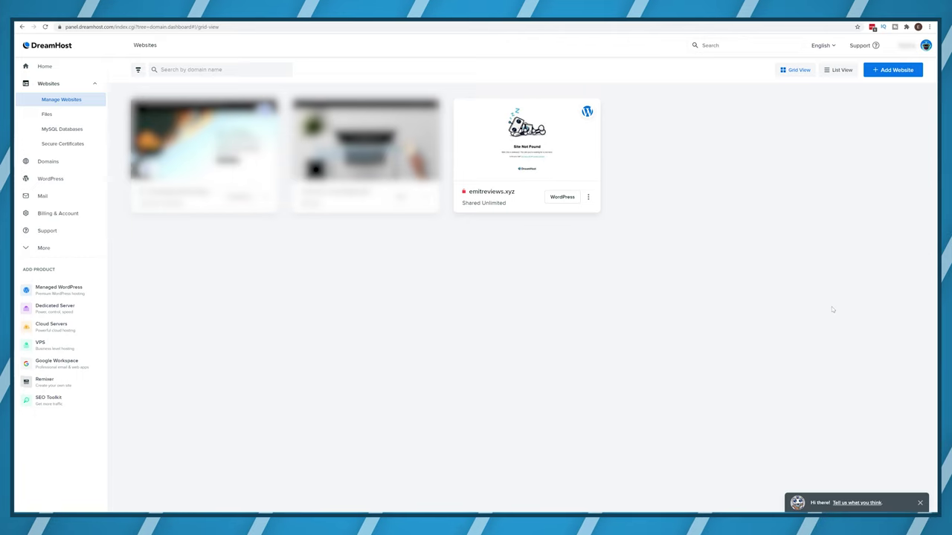
In the site's WordPress admin, set a new account password on the profile and update it.
{"action": "left_click", "coordinate": [563, 198]}
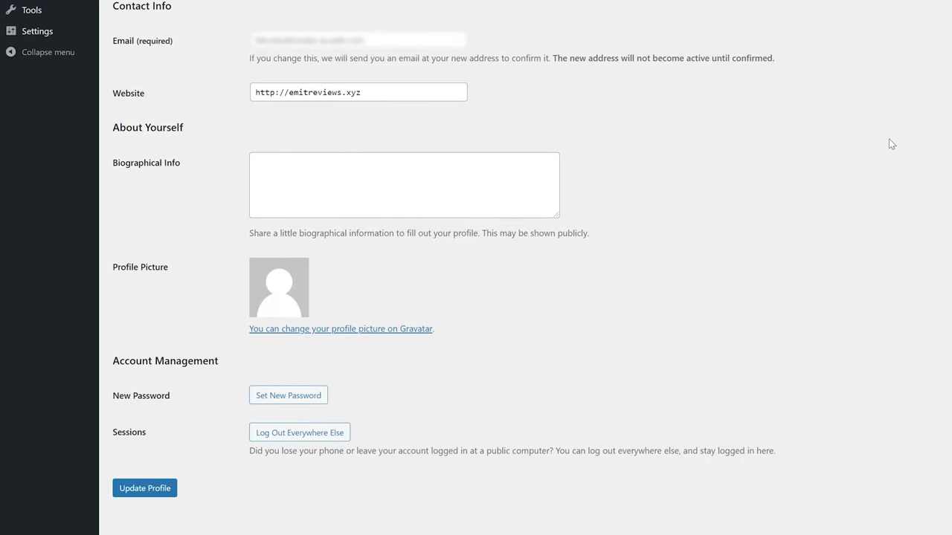
{"action": "left_click", "coordinate": [292, 401]}
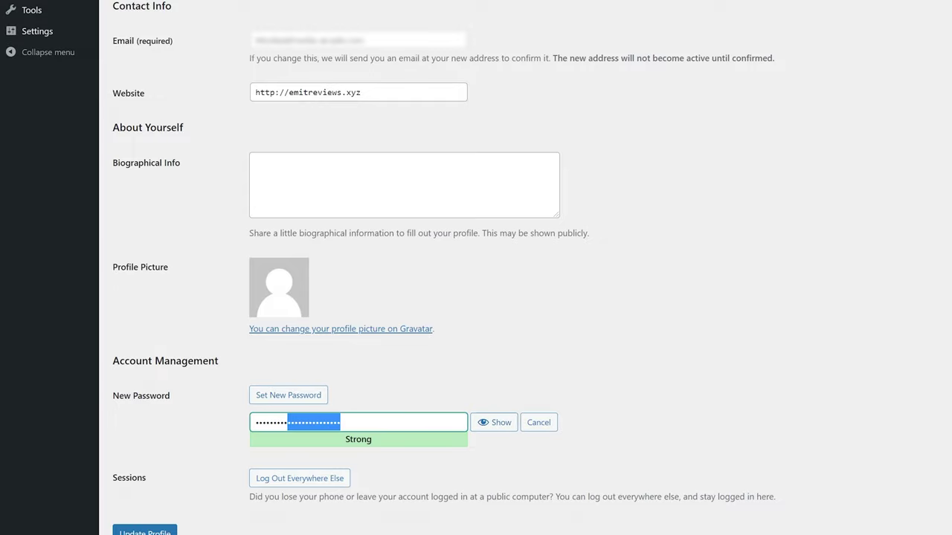
{"action": "type", "text": "abcdef"}
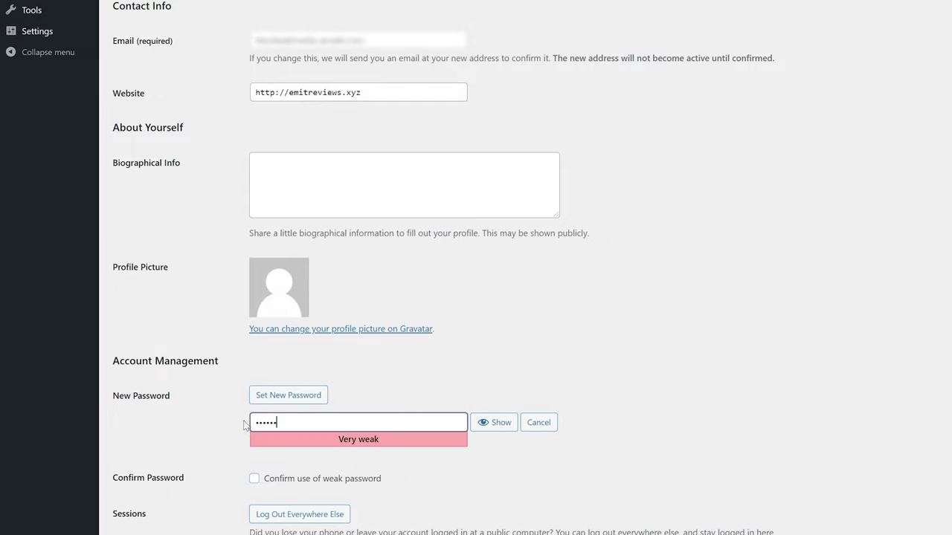
{"action": "type", "text": "ghij"}
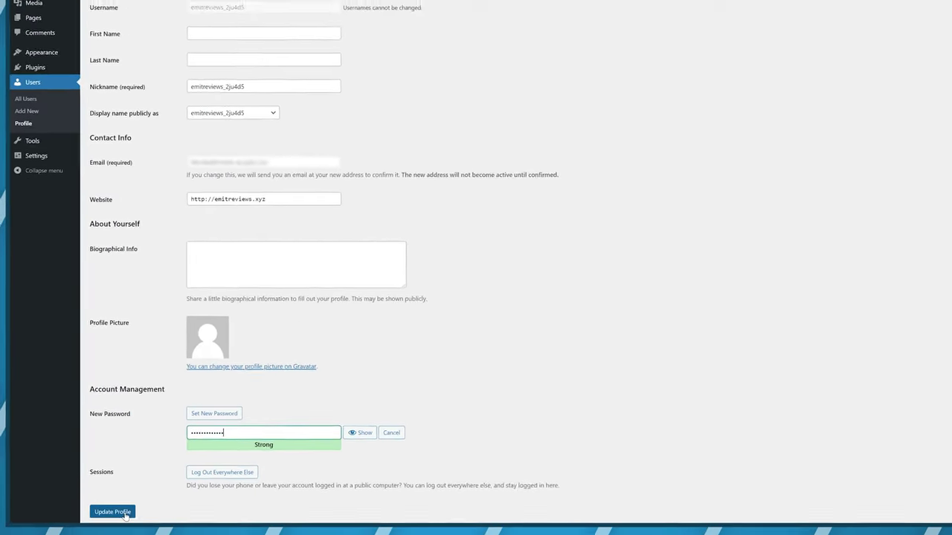
{"action": "key", "text": "Return"}
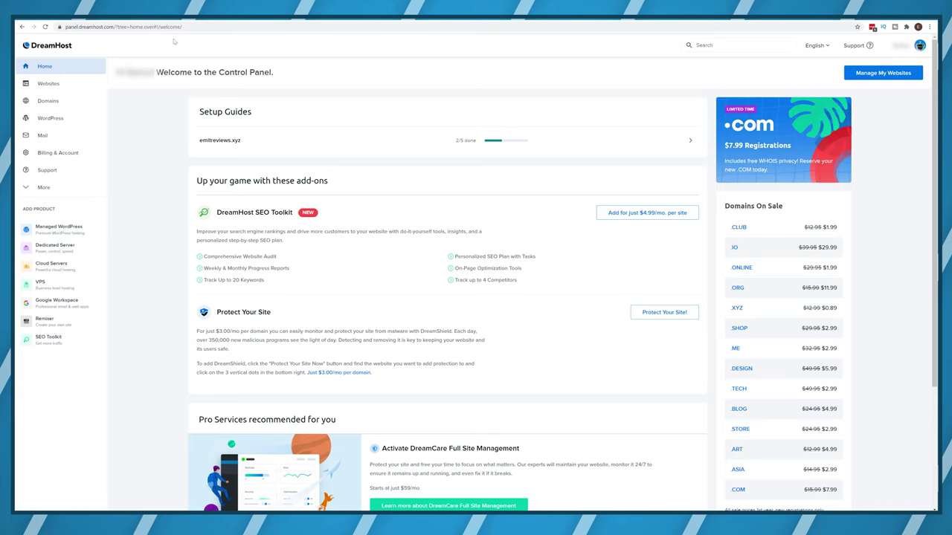
From Manage Websites, select the free Let's Encrypt SSL certificate for emitreviews.xyz.
{"action": "left_click", "coordinate": [52, 83]}
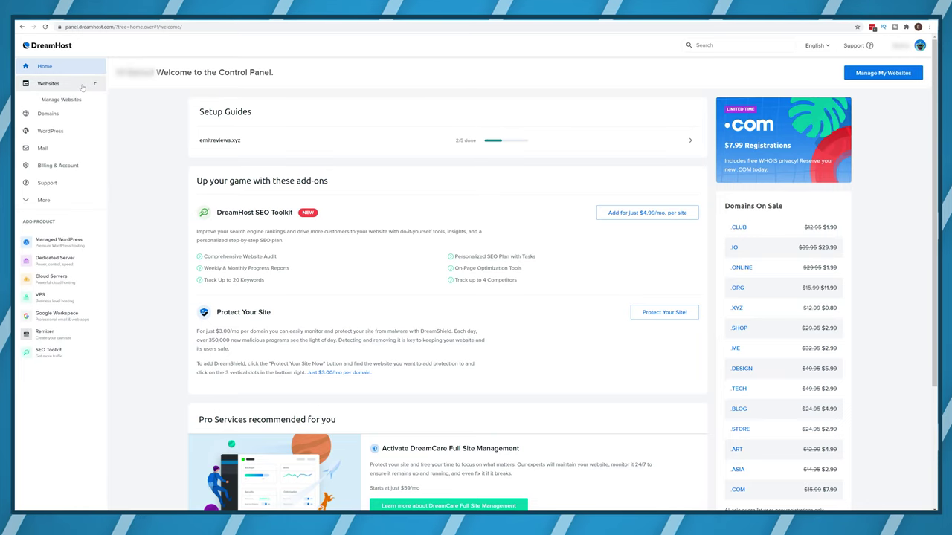
{"action": "left_click", "coordinate": [69, 101]}
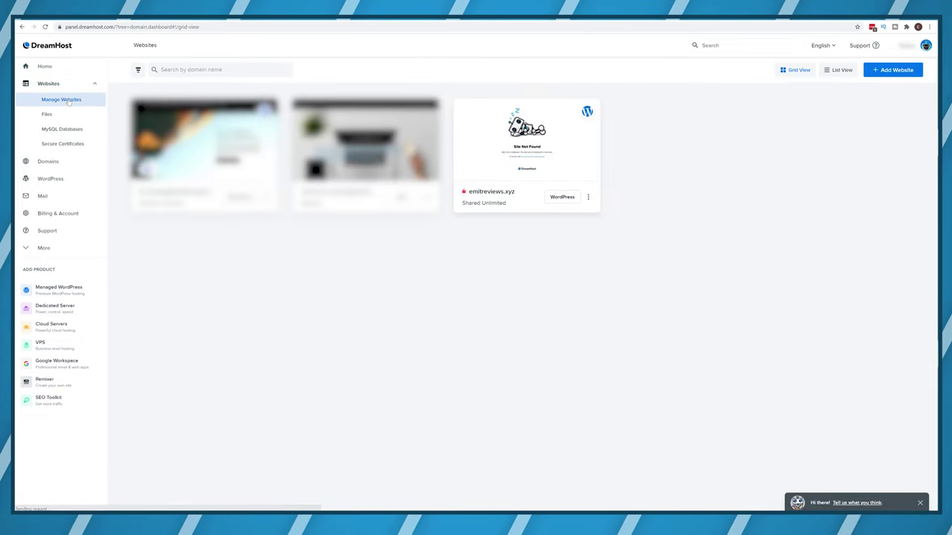
{"action": "left_click", "coordinate": [588, 198]}
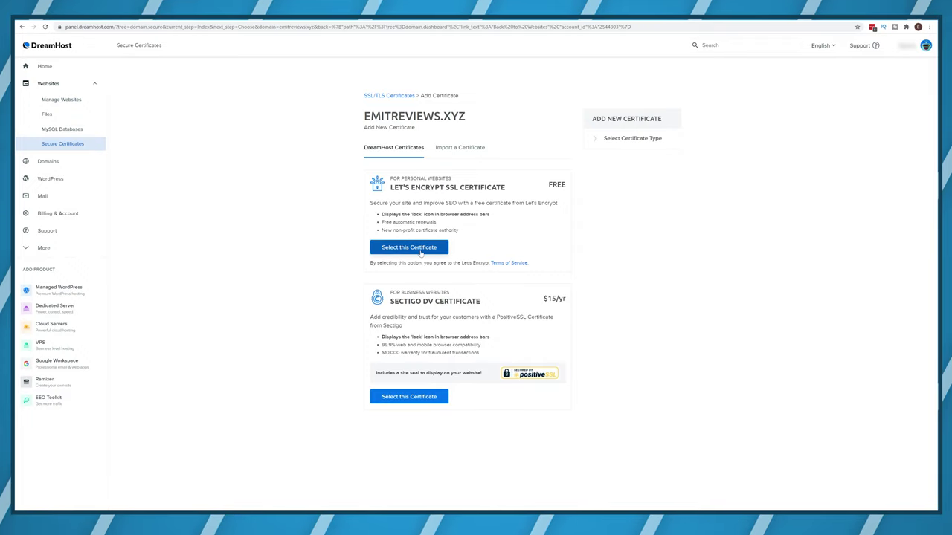
{"action": "left_click", "coordinate": [421, 251]}
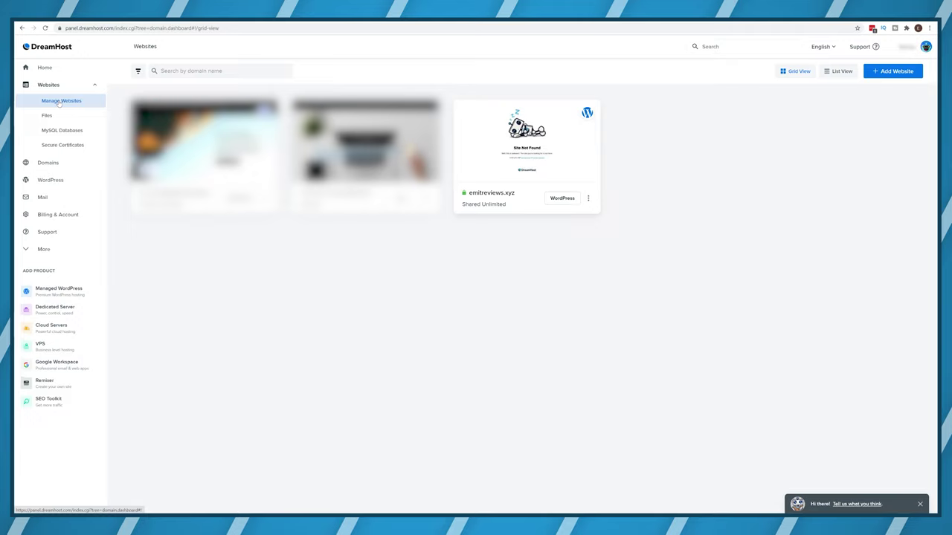
Change emitreviews.xyz to PHP 8.0 FastCGI, confirm, and open its WordPress admin dashboard.
{"action": "left_click", "coordinate": [588, 199]}
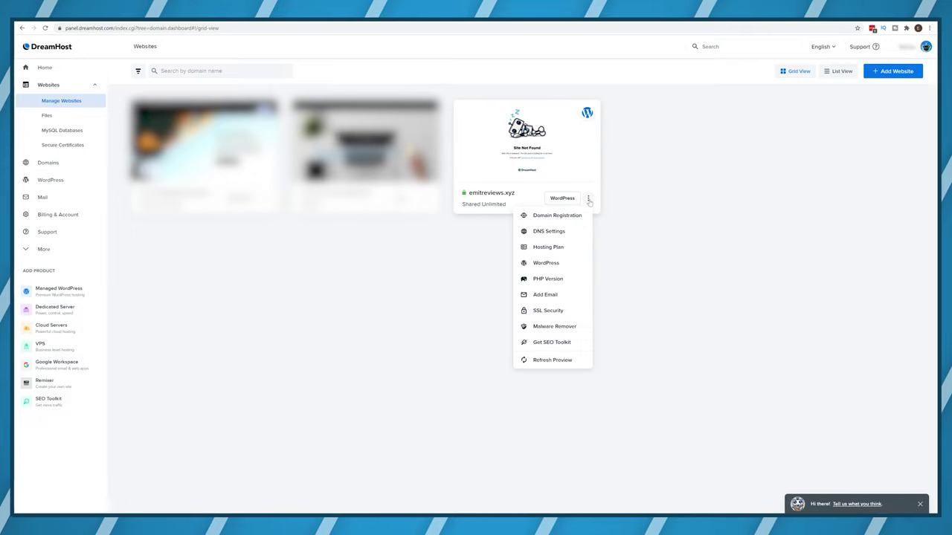
{"action": "left_click", "coordinate": [554, 280]}
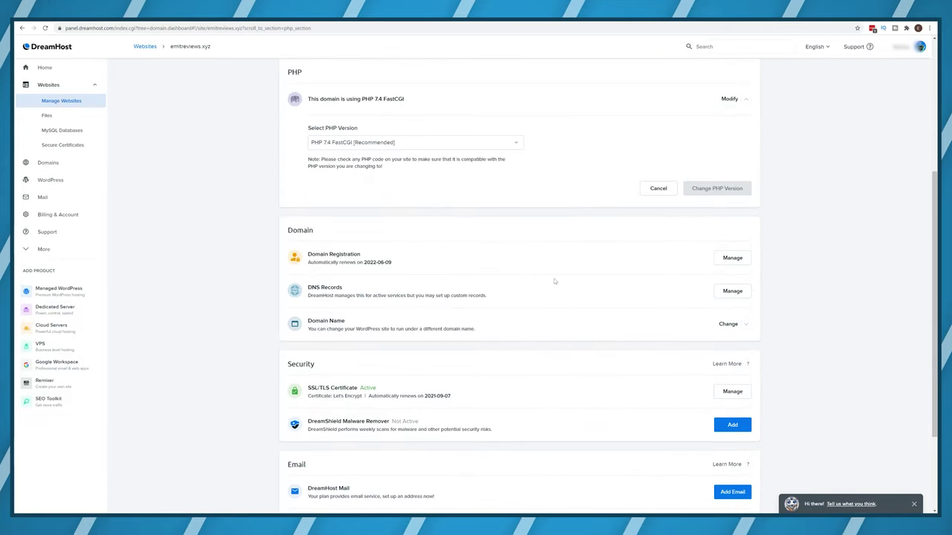
{"action": "left_click", "coordinate": [516, 142]}
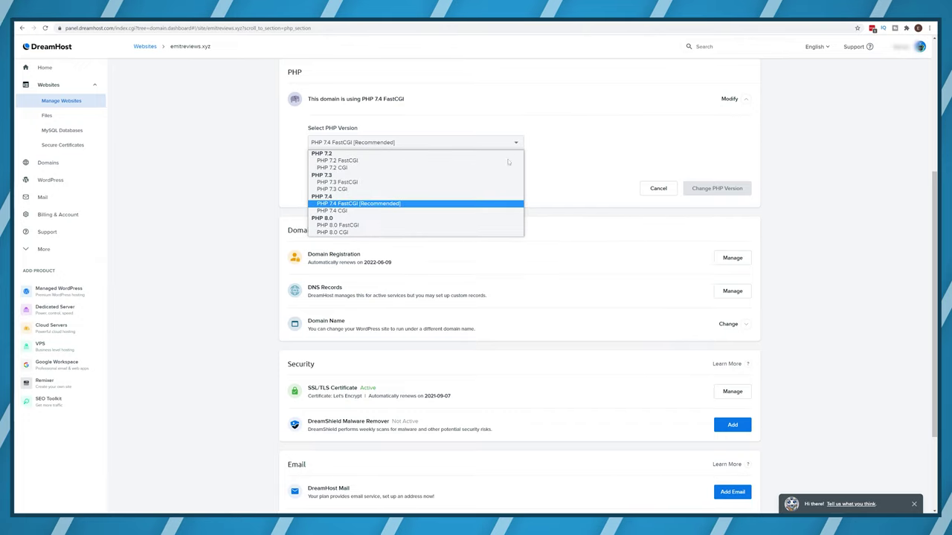
{"action": "left_click", "coordinate": [455, 226]}
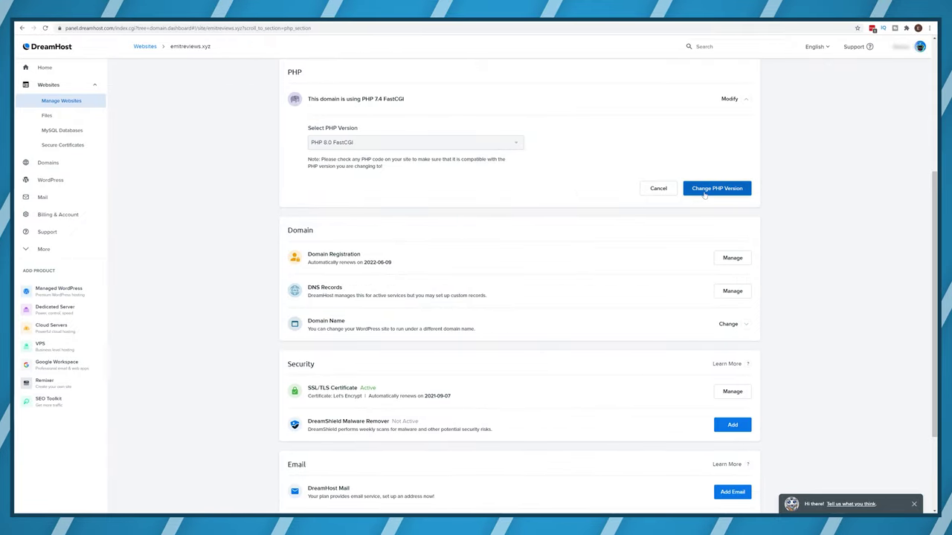
{"action": "left_click", "coordinate": [705, 192]}
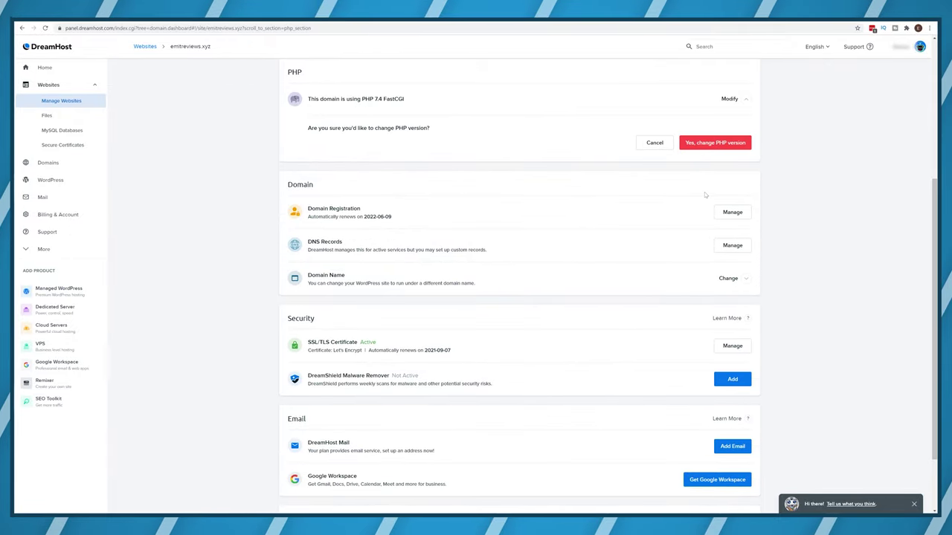
{"action": "left_click", "coordinate": [714, 143]}
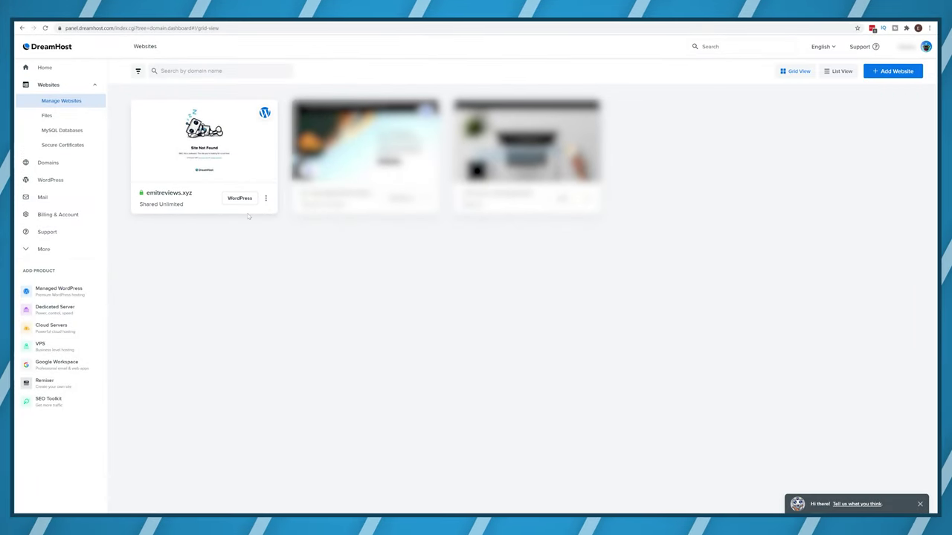
{"action": "left_click", "coordinate": [239, 199]}
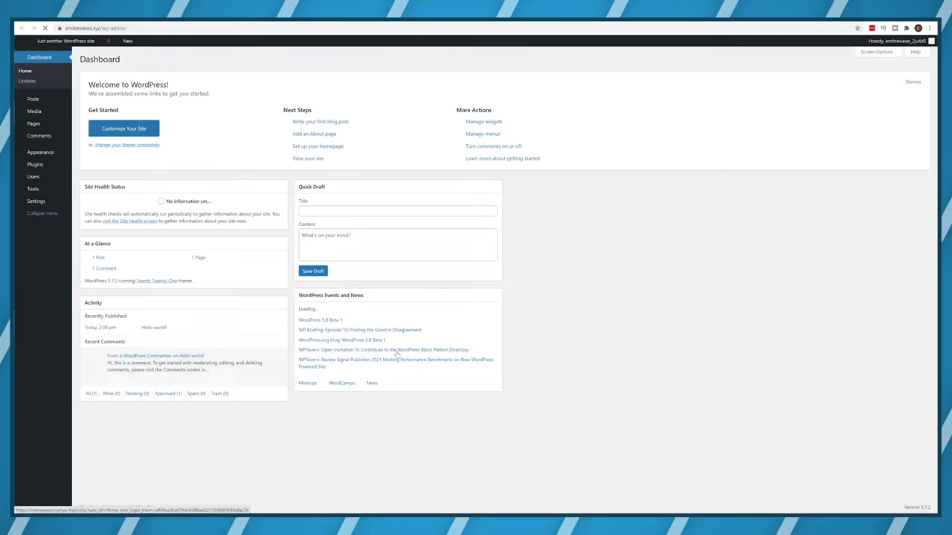
{"action": "mouse_move", "coordinate": [37, 165]}
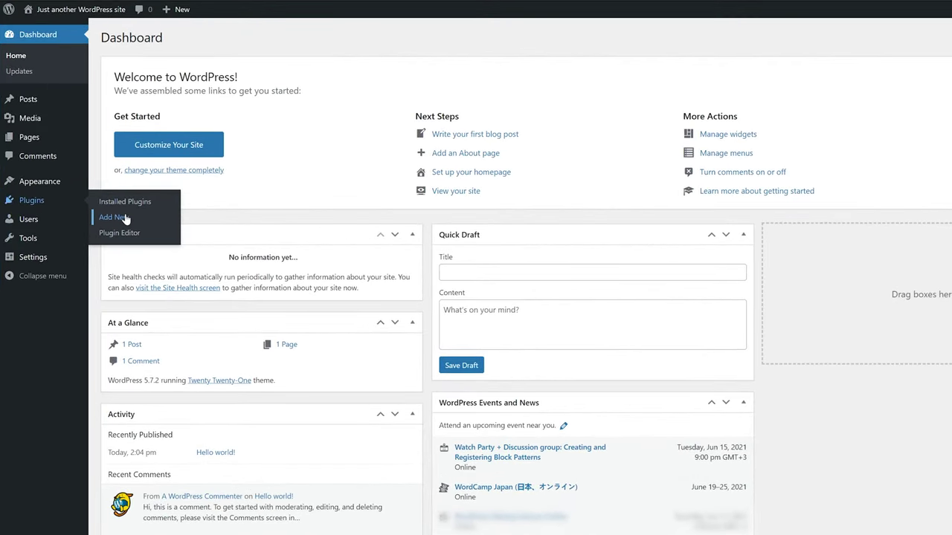
Install W3 Total Cache from Plugins > Add New and activate it.
{"action": "left_click", "coordinate": [113, 217]}
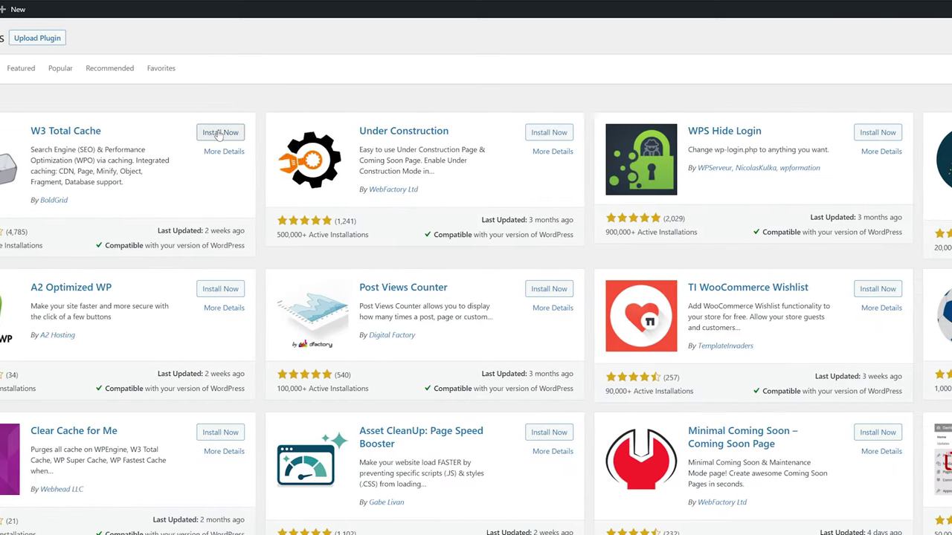
{"action": "left_click", "coordinate": [367, 134]}
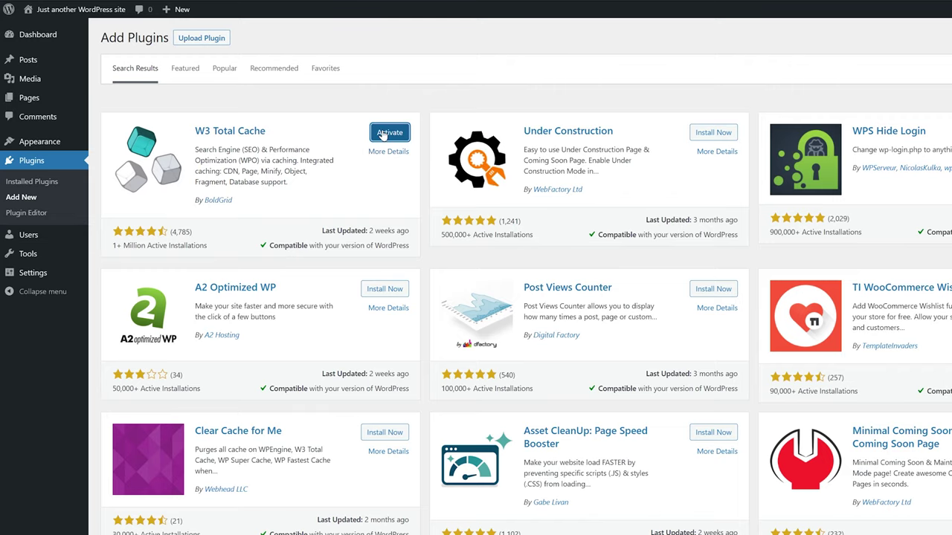
{"action": "left_click", "coordinate": [382, 134]}
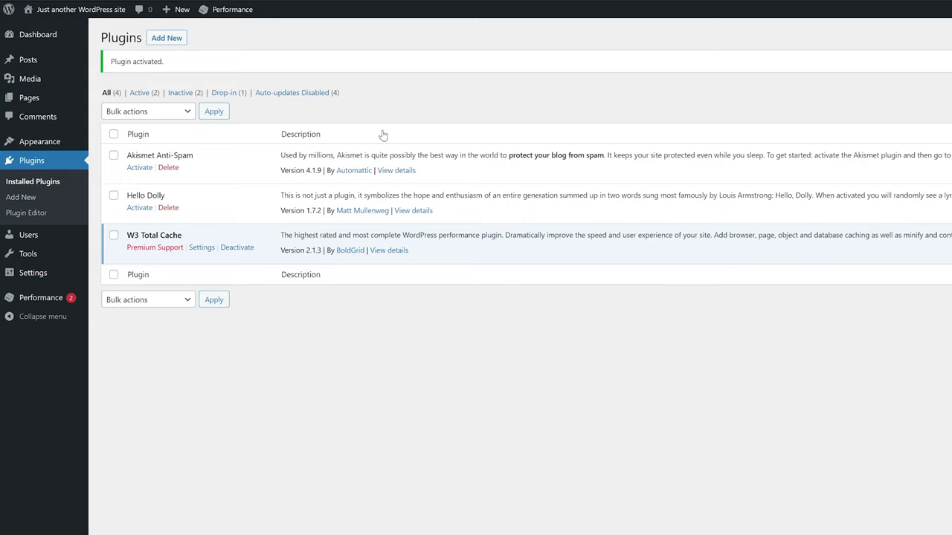
Start the W3 Total Cache setup guide, allow anonymous usage data, and test page cache engines.
{"action": "mouse_move", "coordinate": [46, 300]}
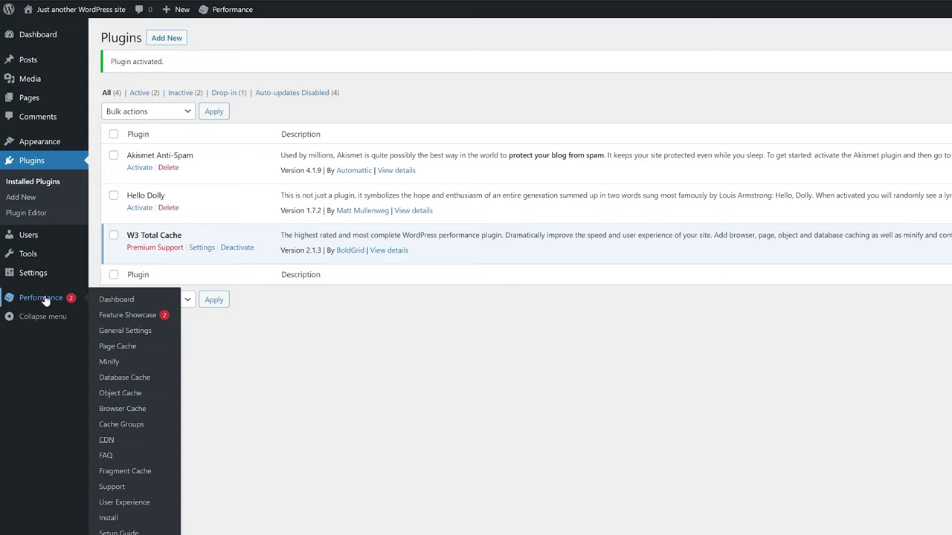
{"action": "left_click", "coordinate": [43, 298]}
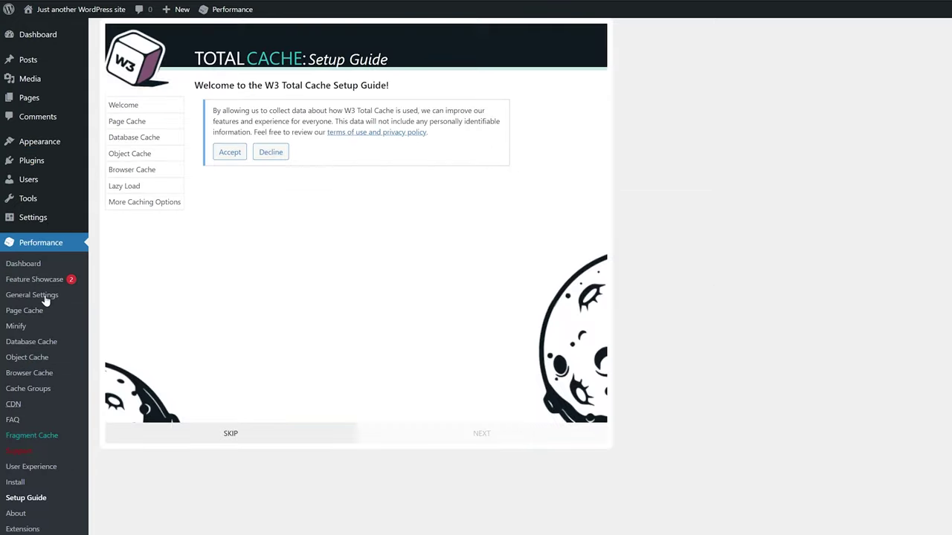
{"action": "left_click", "coordinate": [267, 177]}
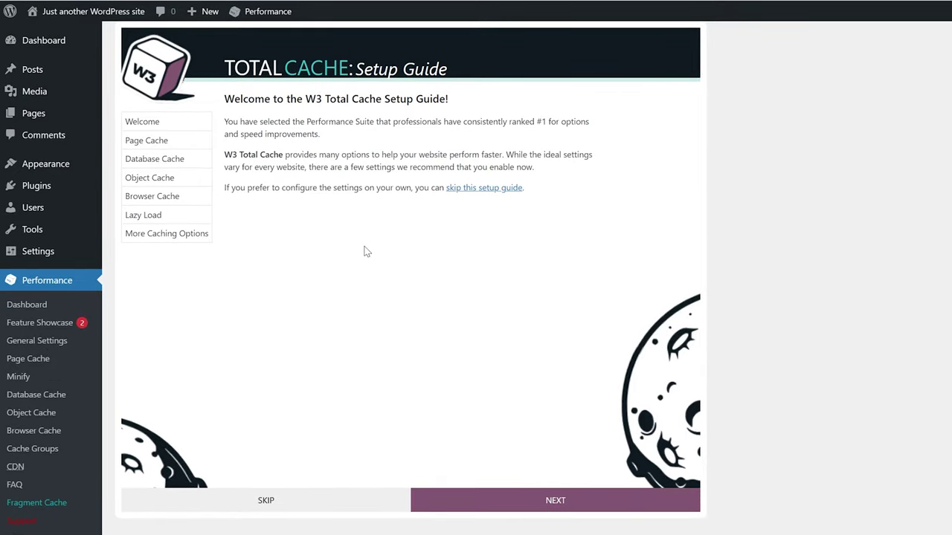
{"action": "left_click", "coordinate": [562, 501]}
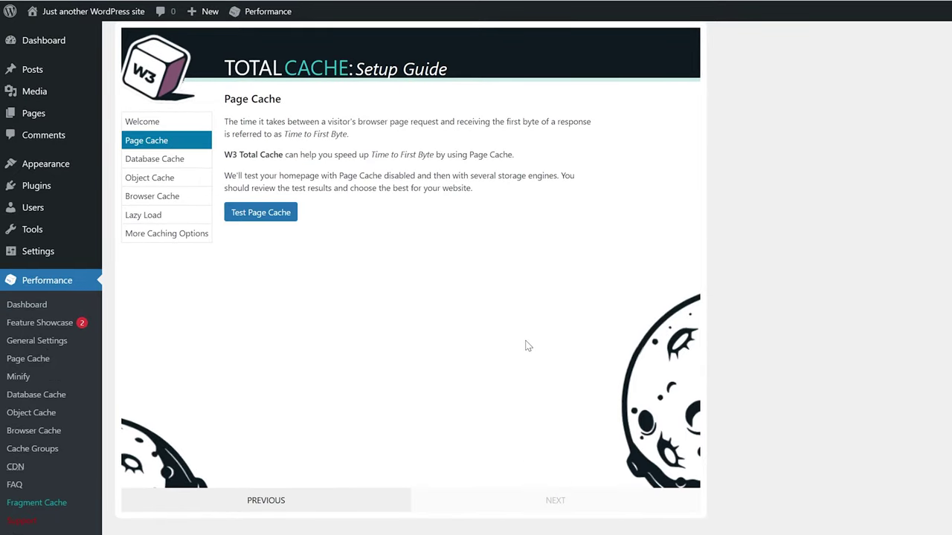
{"action": "left_click", "coordinate": [277, 217]}
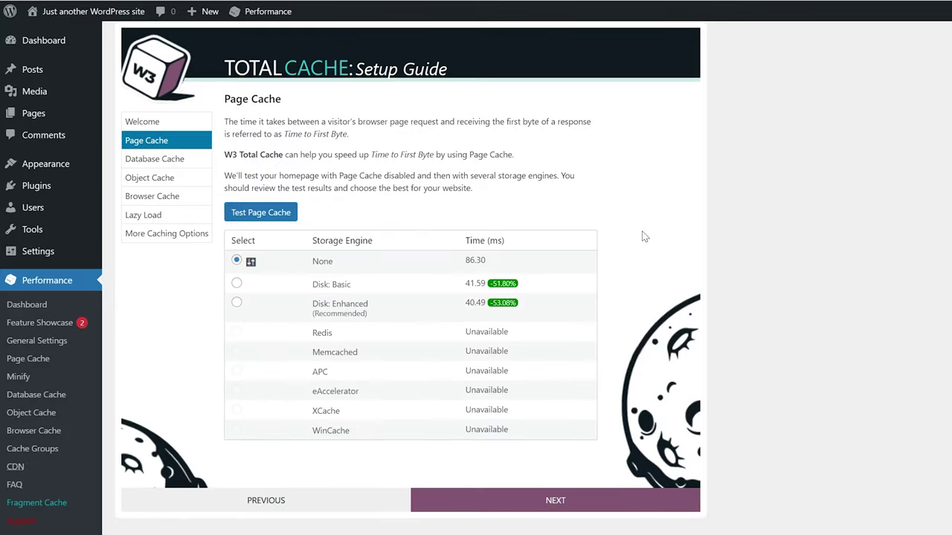
{"action": "left_click", "coordinate": [599, 511]}
Test database cache engines, then step through object cache, browser cache and lazy load.
{"action": "left_click", "coordinate": [289, 178]}
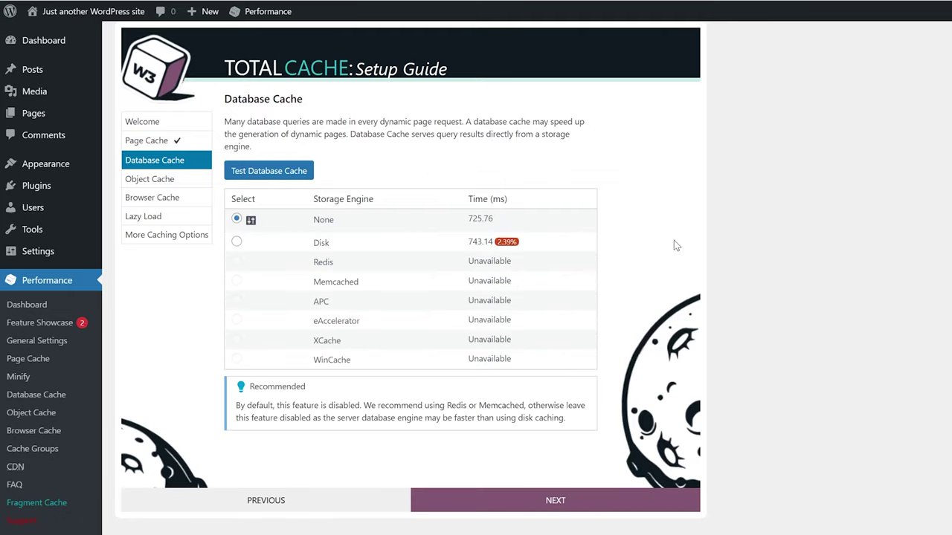
{"action": "left_click", "coordinate": [615, 502]}
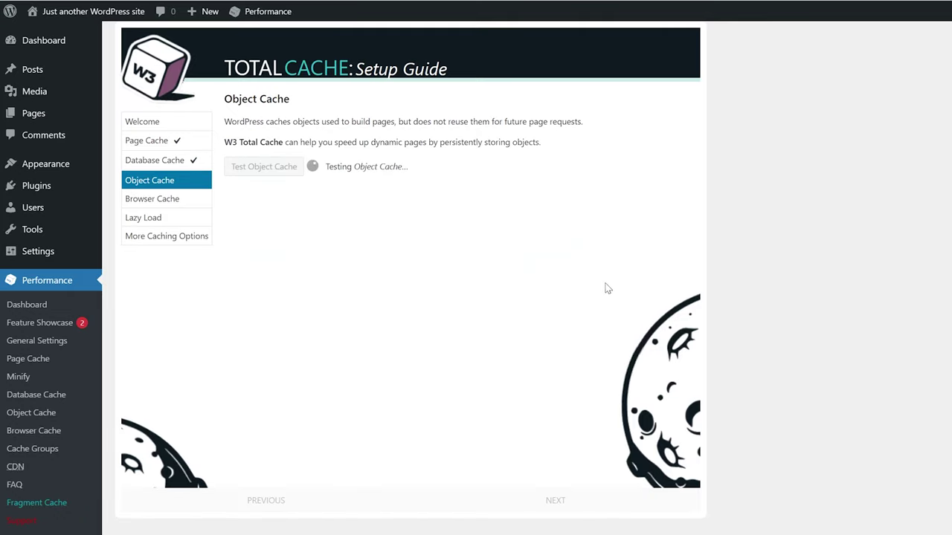
{"action": "left_click", "coordinate": [596, 502]}
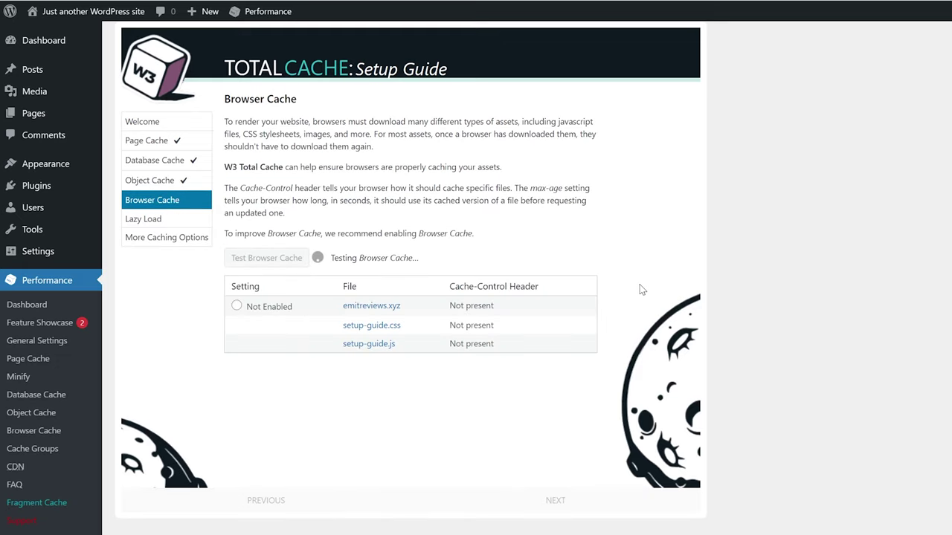
{"action": "left_click", "coordinate": [575, 500]}
{"action": "left_click", "coordinate": [583, 493]}
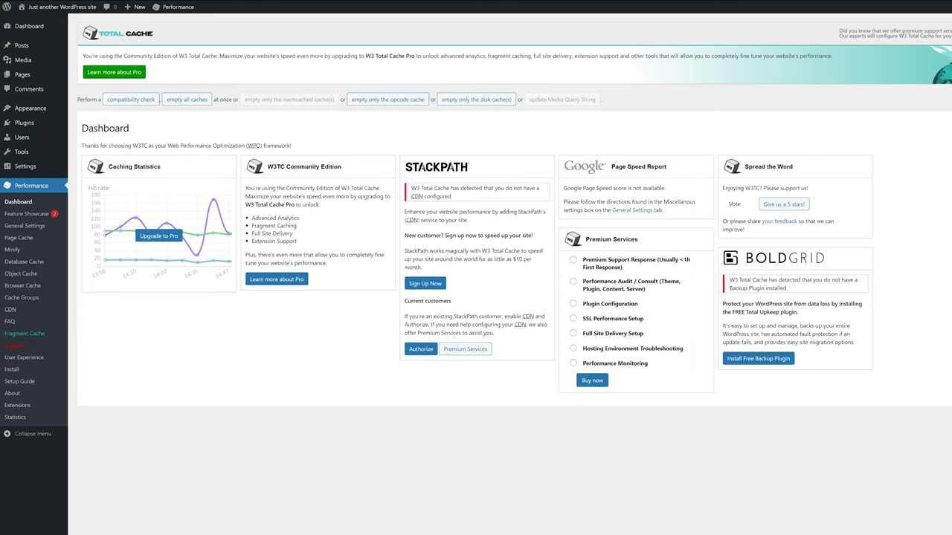
Search the theme directory for 'astra' and activate the Astra theme.
{"action": "mouse_move", "coordinate": [28, 109]}
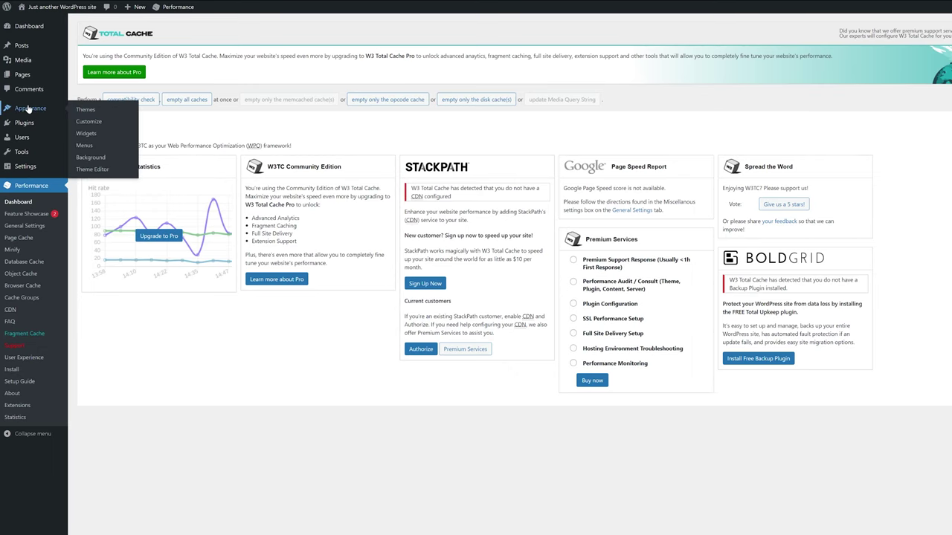
{"action": "left_click", "coordinate": [87, 111]}
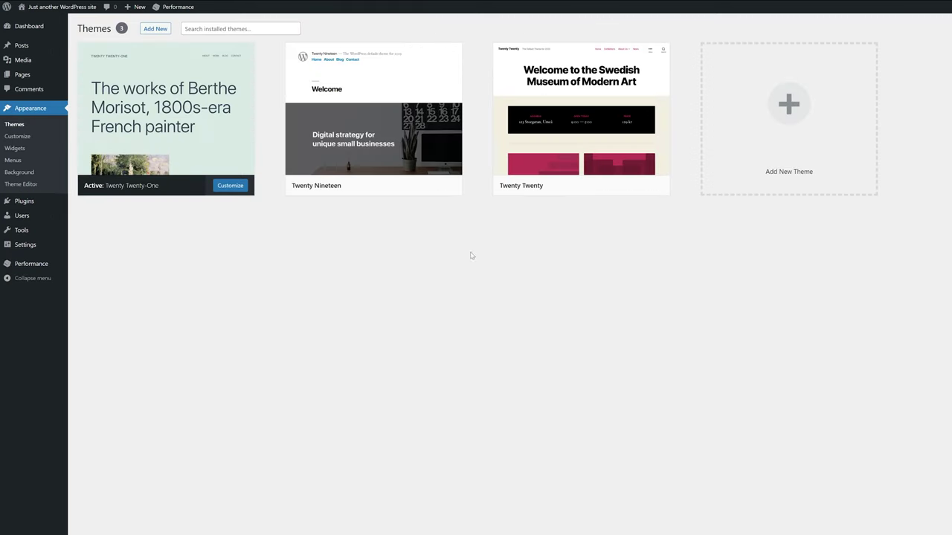
{"action": "left_click", "coordinate": [802, 169]}
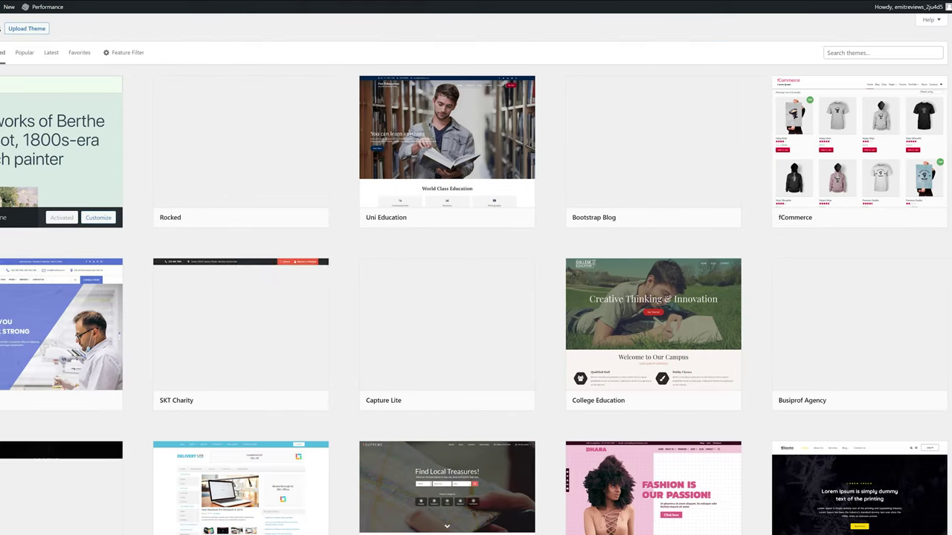
{"action": "type", "text": "astra"}
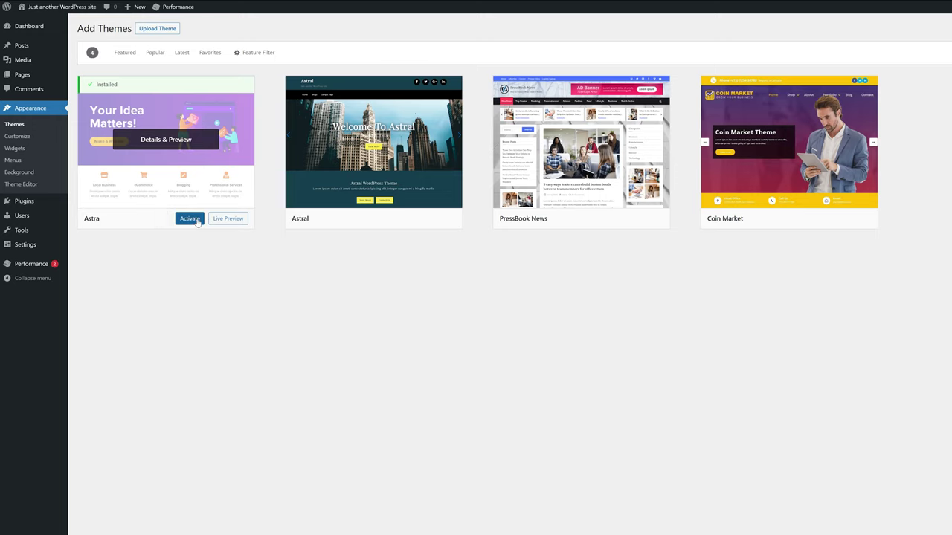
{"action": "left_click", "coordinate": [190, 219]}
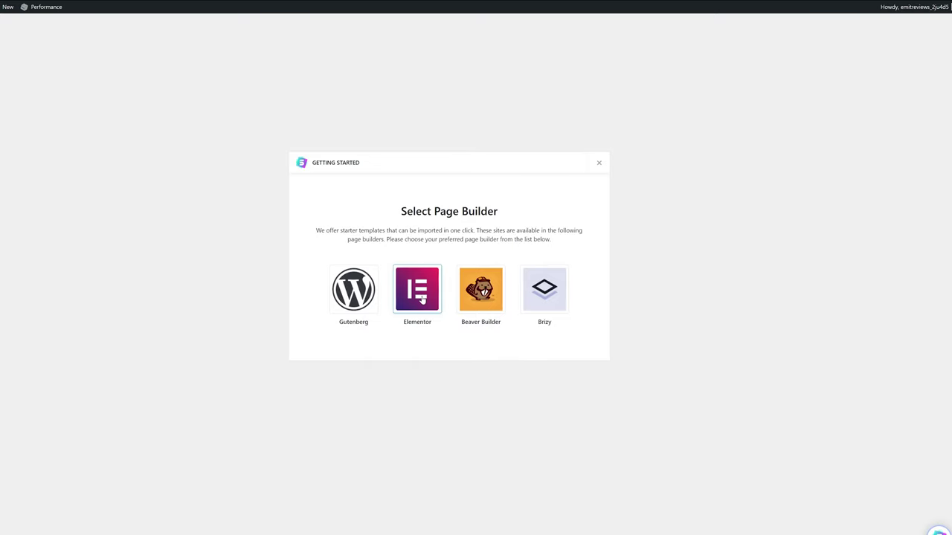
Pick Elementor as the page builder, filter to free templates, and open Tech Startup.
{"action": "left_click", "coordinate": [421, 297]}
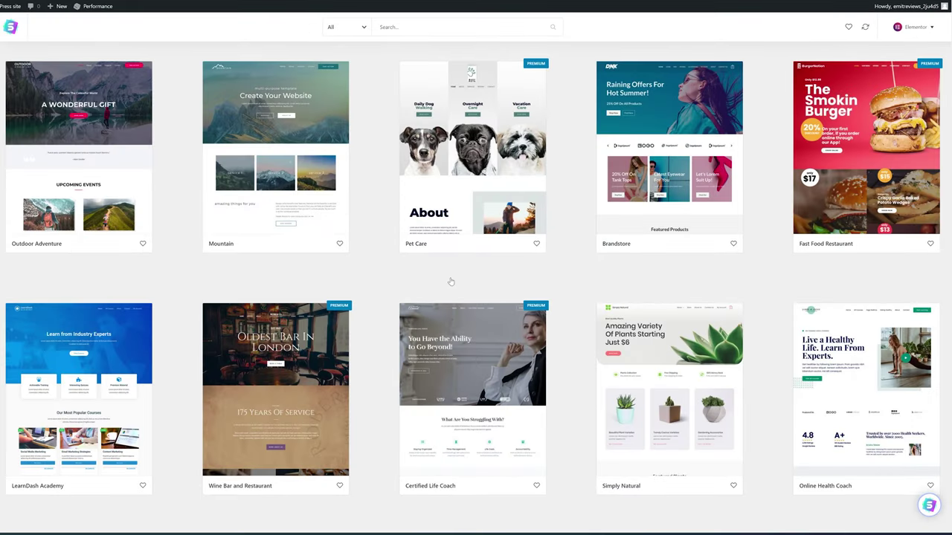
{"action": "left_click", "coordinate": [365, 29]}
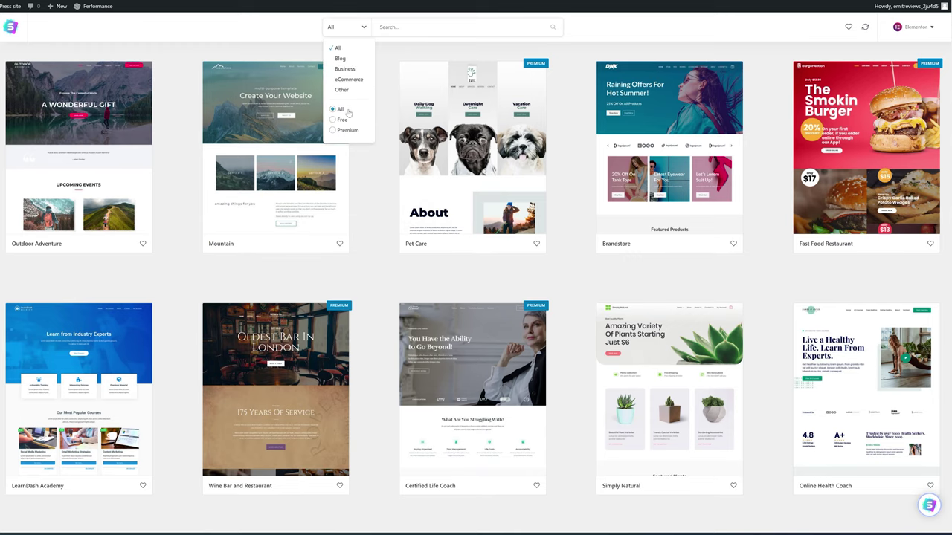
{"action": "left_click", "coordinate": [333, 120]}
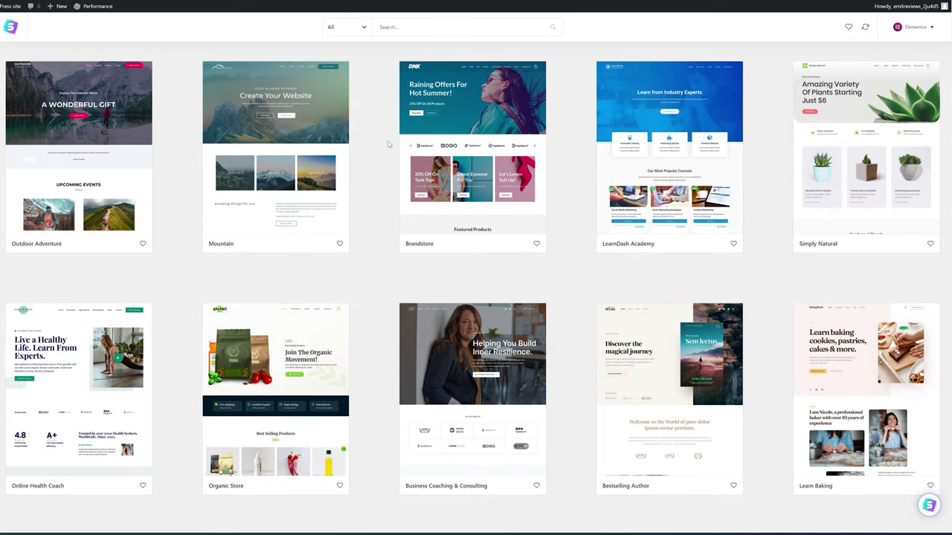
{"action": "scroll", "coordinate": [387, 144], "scroll_direction": "down", "scroll_amount": 9}
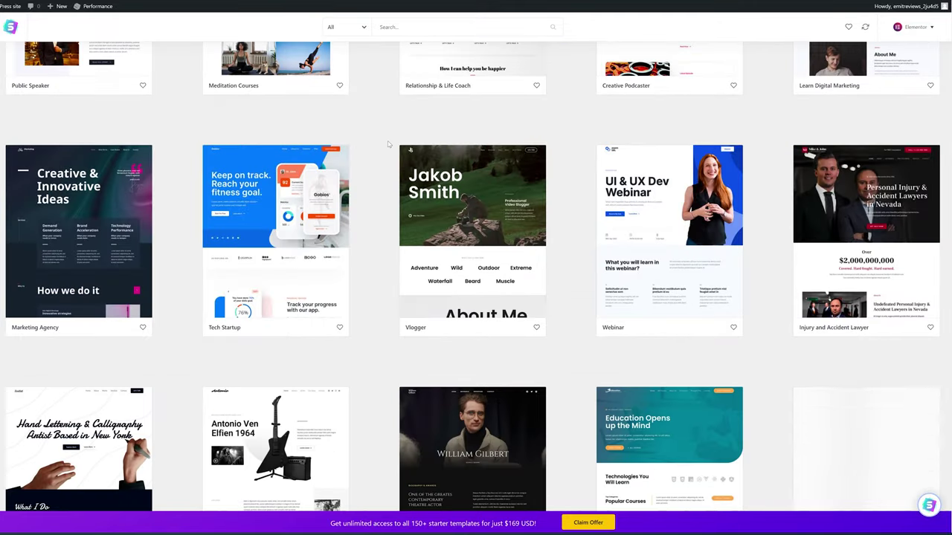
{"action": "left_click", "coordinate": [282, 231]}
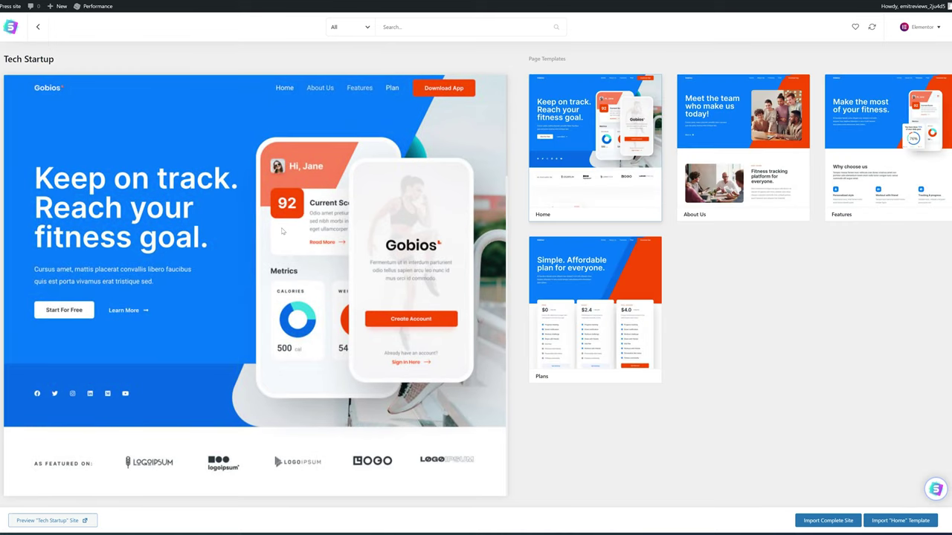
Import the complete Tech Startup site as an Expert building for Myself/My company, skipping the contact form.
{"action": "left_click", "coordinate": [833, 523]}
{"action": "left_click", "coordinate": [403, 258]}
{"action": "left_click", "coordinate": [368, 292]}
{"action": "left_click", "coordinate": [479, 260]}
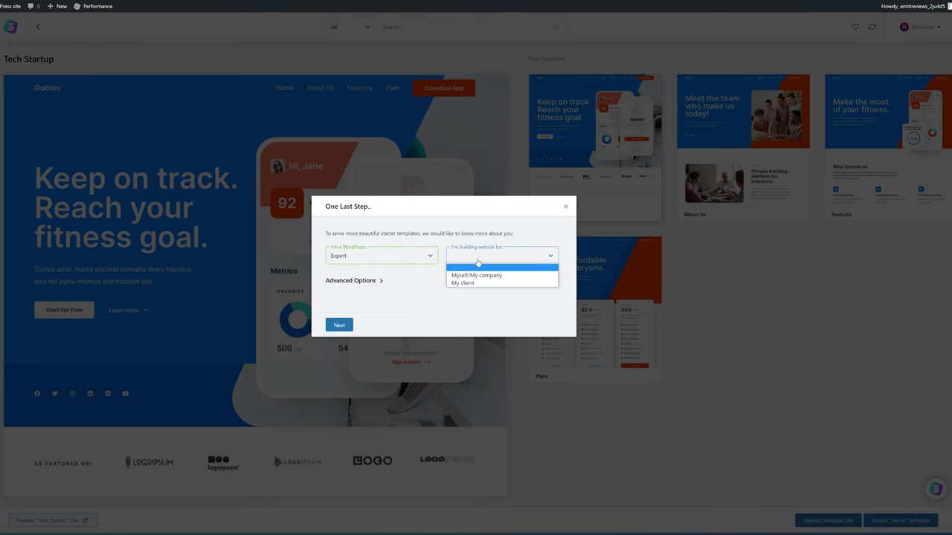
{"action": "left_click", "coordinate": [478, 276]}
{"action": "left_click", "coordinate": [339, 326]}
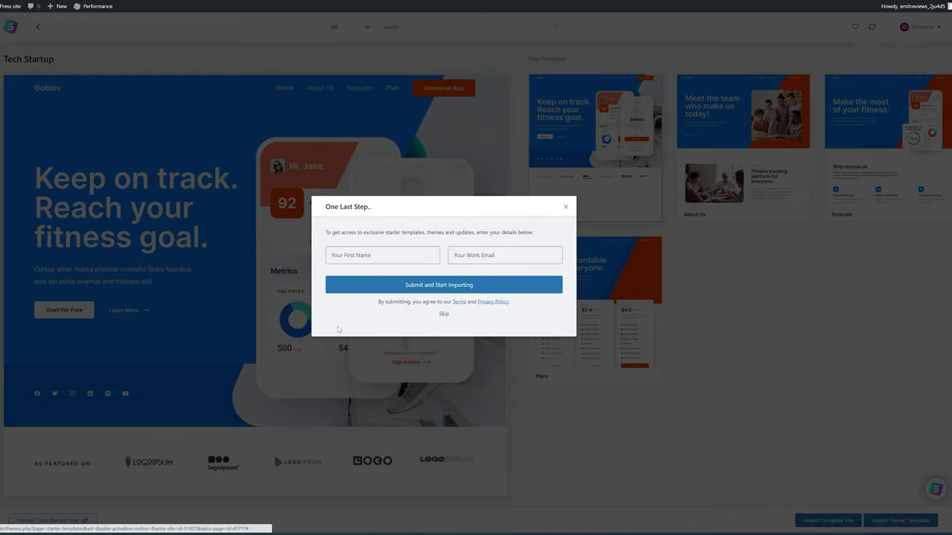
{"action": "left_click", "coordinate": [444, 318]}
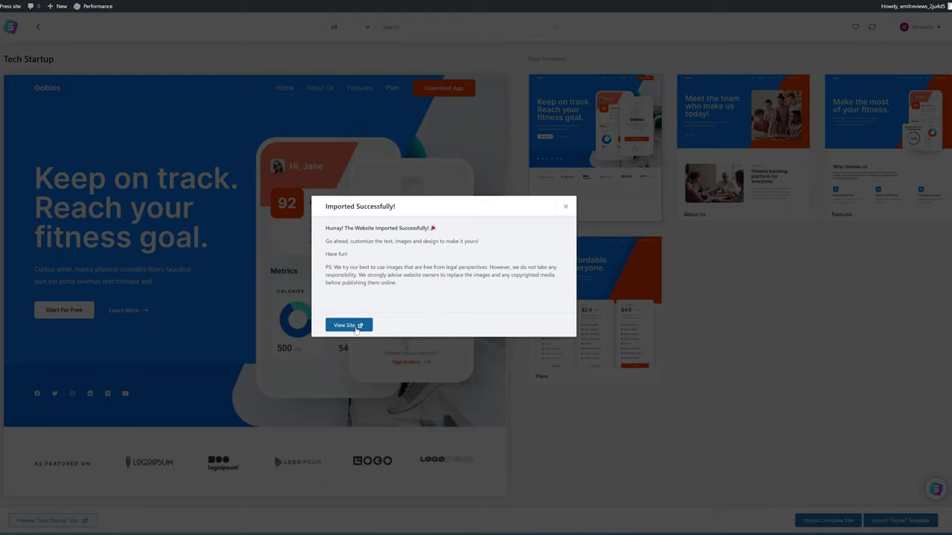
View the newly imported site and scroll through its home page.
{"action": "left_click", "coordinate": [357, 328]}
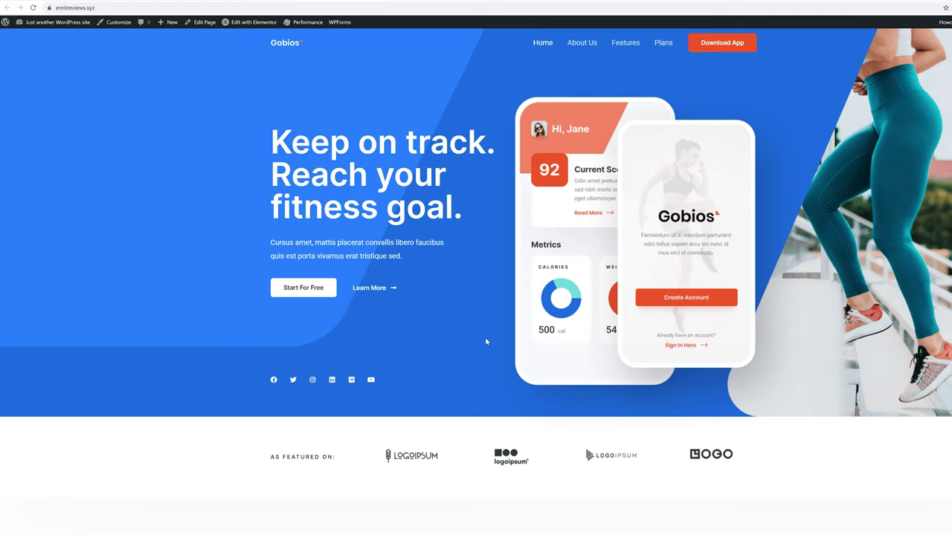
{"action": "scroll", "coordinate": [486, 341], "scroll_direction": "down", "scroll_amount": 20}
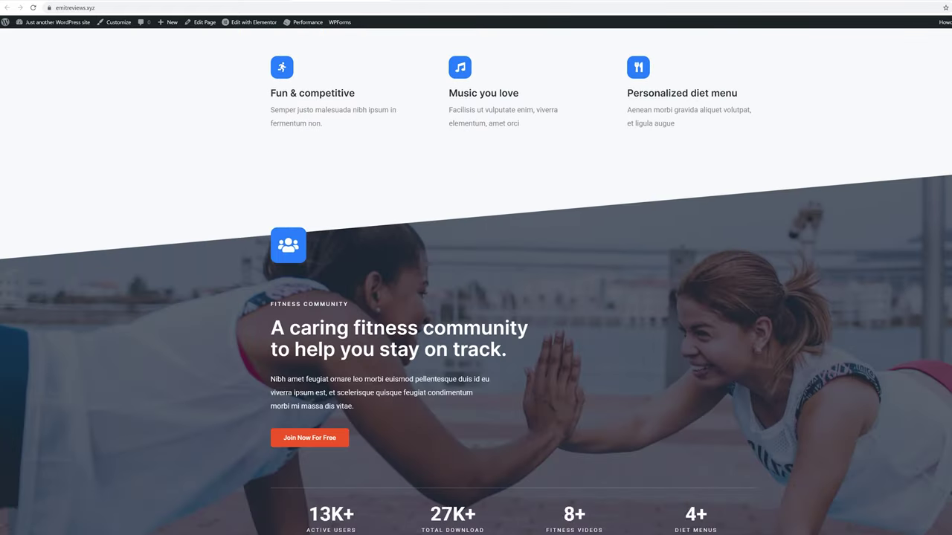
{"action": "scroll", "coordinate": [487, 341], "scroll_direction": "up", "scroll_amount": 20}
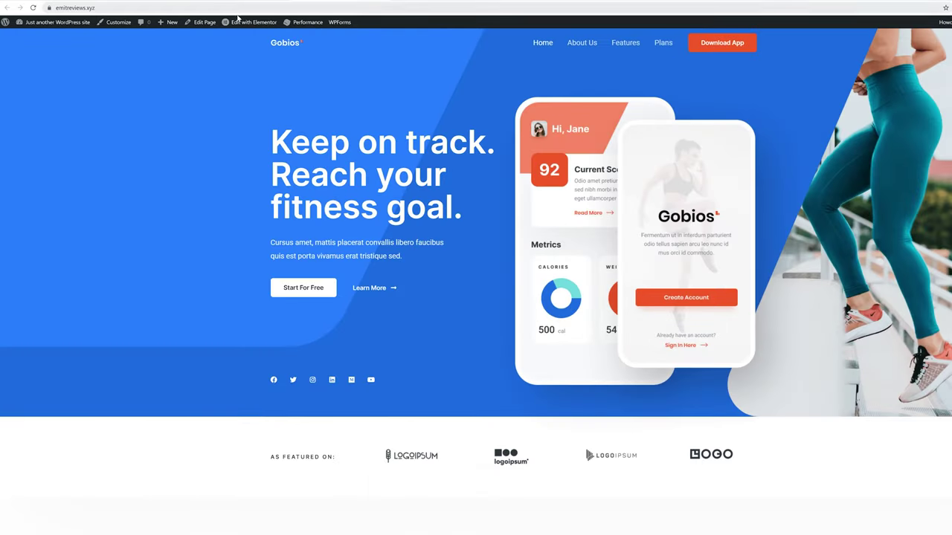
In Elementor, change the hero heading to 'Simple to edit this website!' and select the Start For Free button.
{"action": "left_click", "coordinate": [242, 22]}
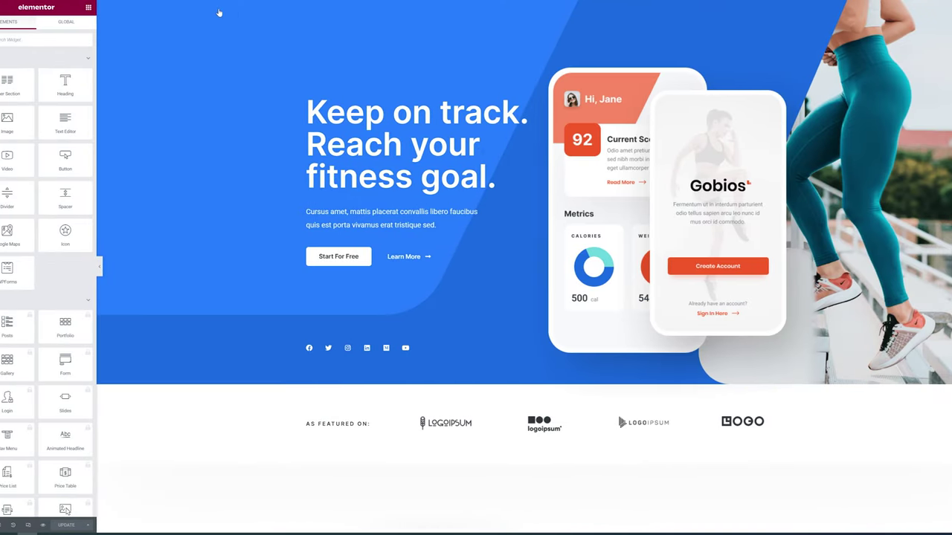
{"action": "left_click", "coordinate": [416, 141]}
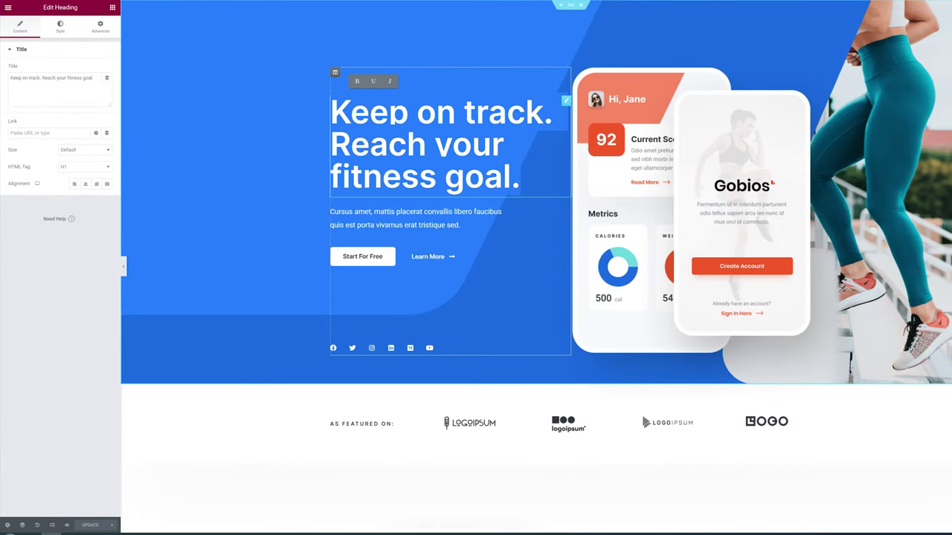
{"action": "key", "text": "ctrl+a"}
{"action": "type", "text": "Simple to edit th"}
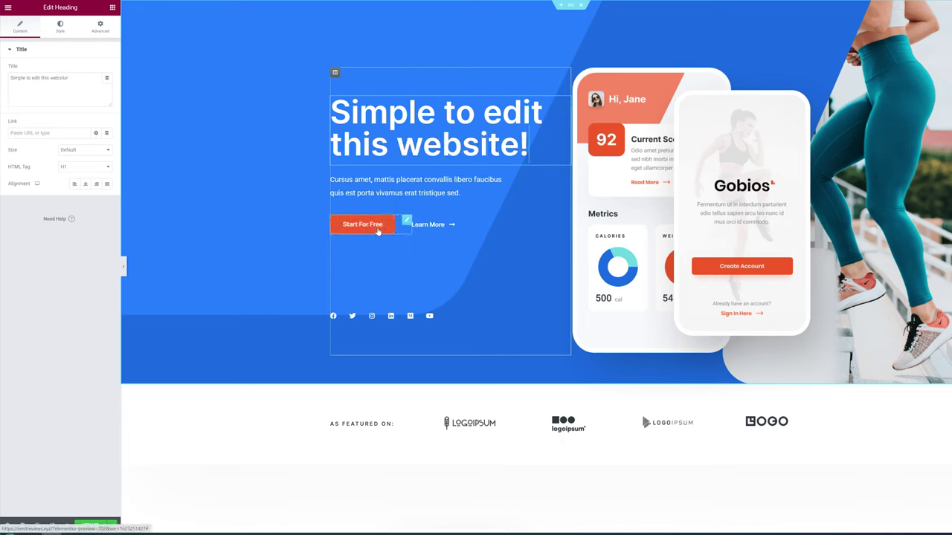
{"action": "left_click", "coordinate": [378, 226]}
{"action": "left_click", "coordinate": [60, 26]}
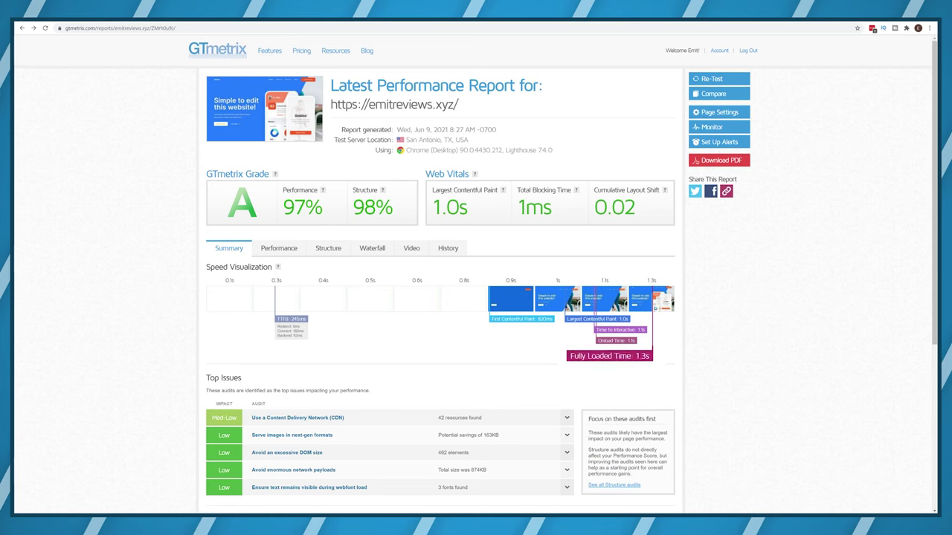